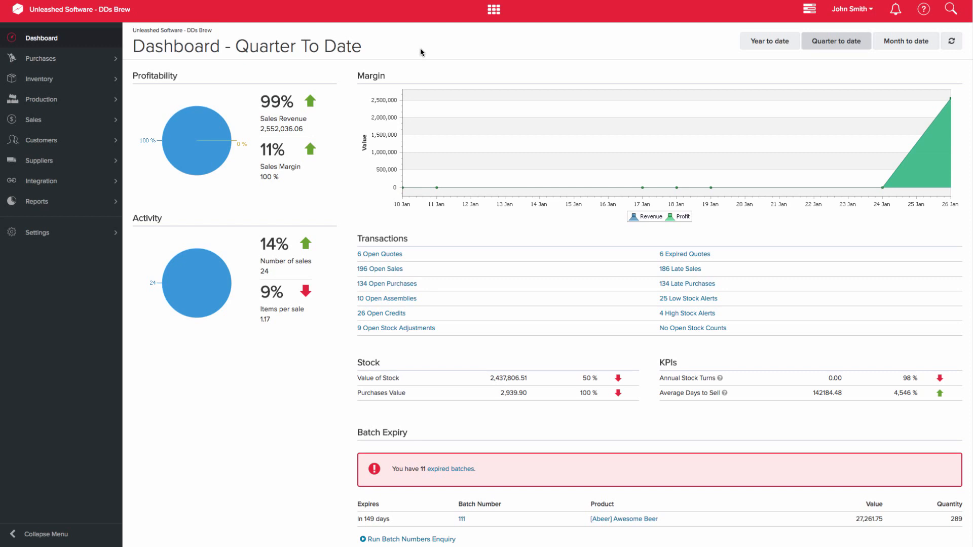
Step: Open the Shopify integration in the Integration Store and install it for the shop name unleashedcet
{"action": "left_click", "coordinate": [56, 182]}
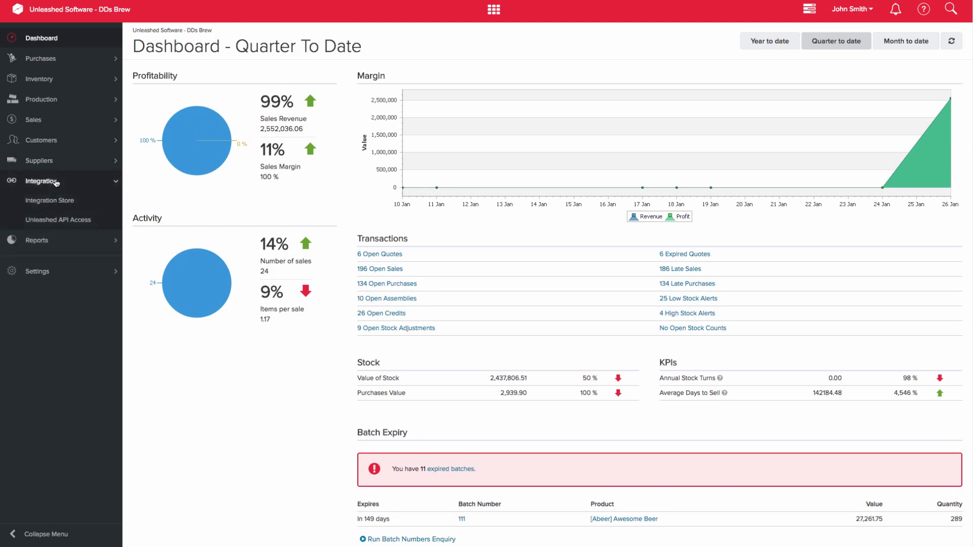
{"action": "left_click", "coordinate": [70, 202]}
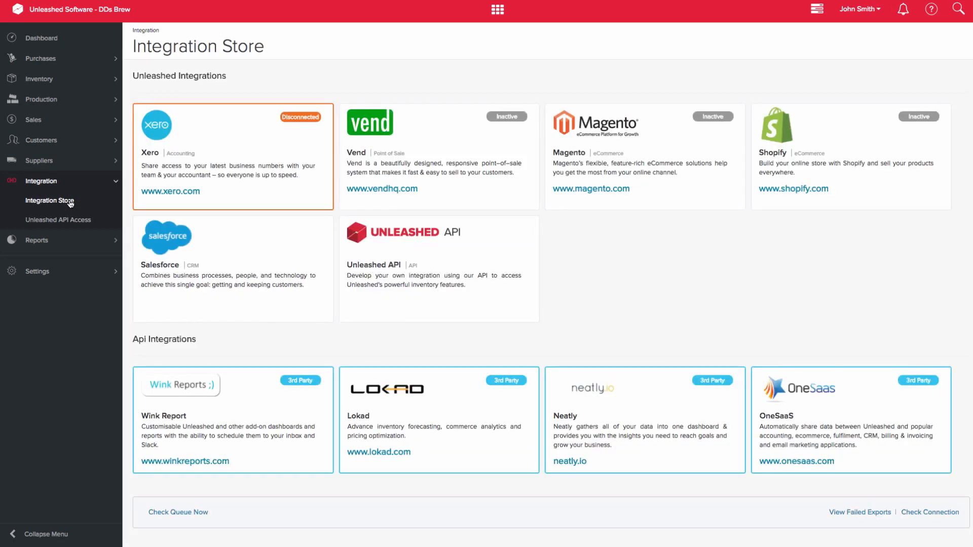
{"action": "left_click", "coordinate": [848, 145]}
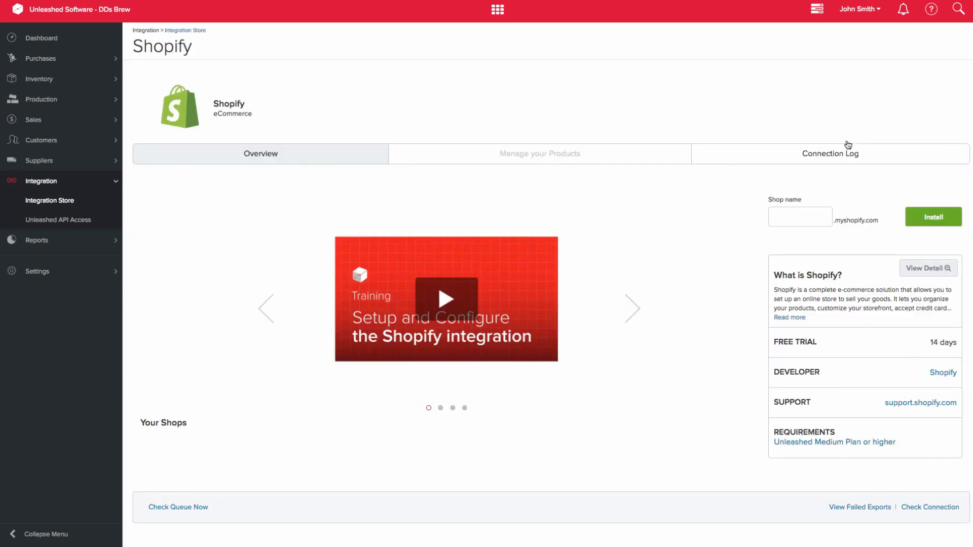
{"action": "left_click", "coordinate": [796, 218]}
{"action": "type", "text": "unleashedcet"}
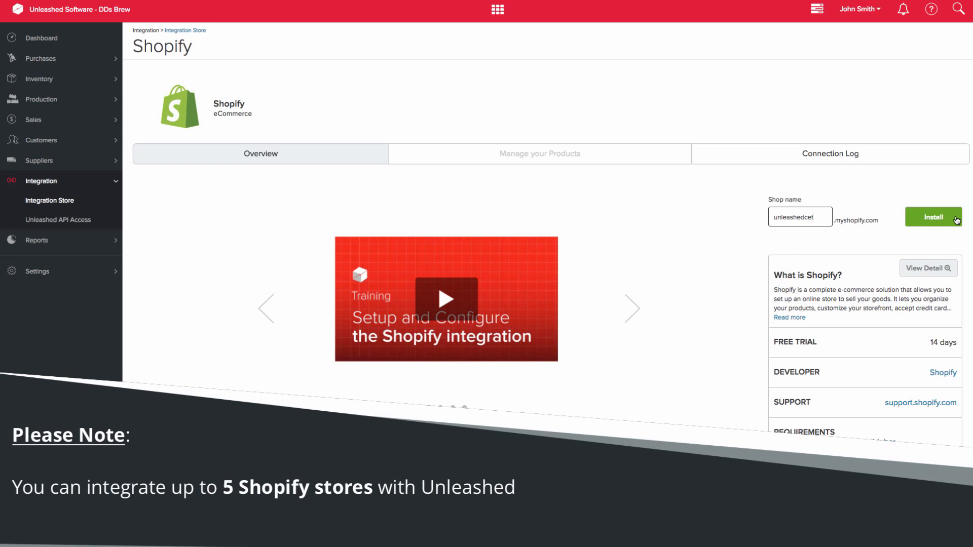
{"action": "left_click", "coordinate": [957, 220]}
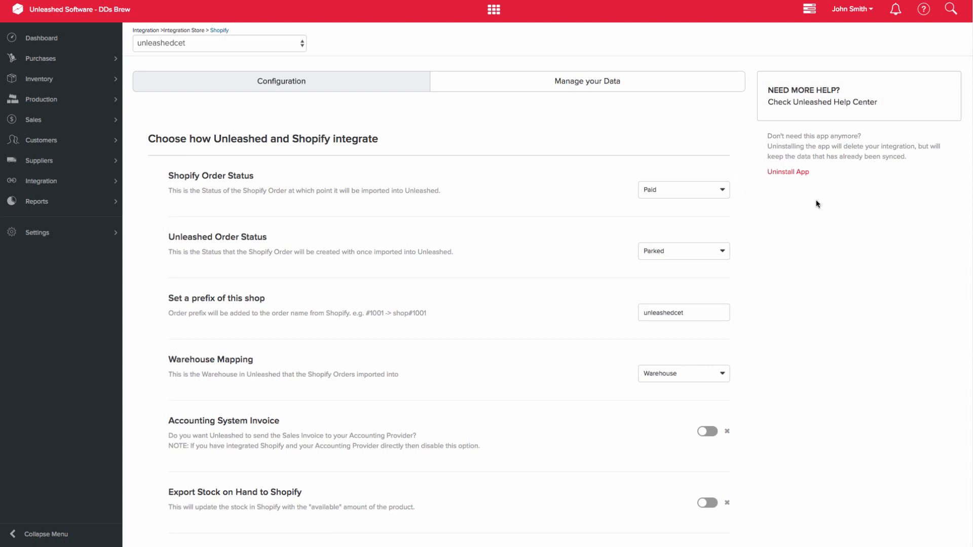
Step: For the shop unleashedcet, choose Paid as the Shopify Order Status and Parked as the Unleashed Order Status
{"action": "left_click", "coordinate": [304, 43]}
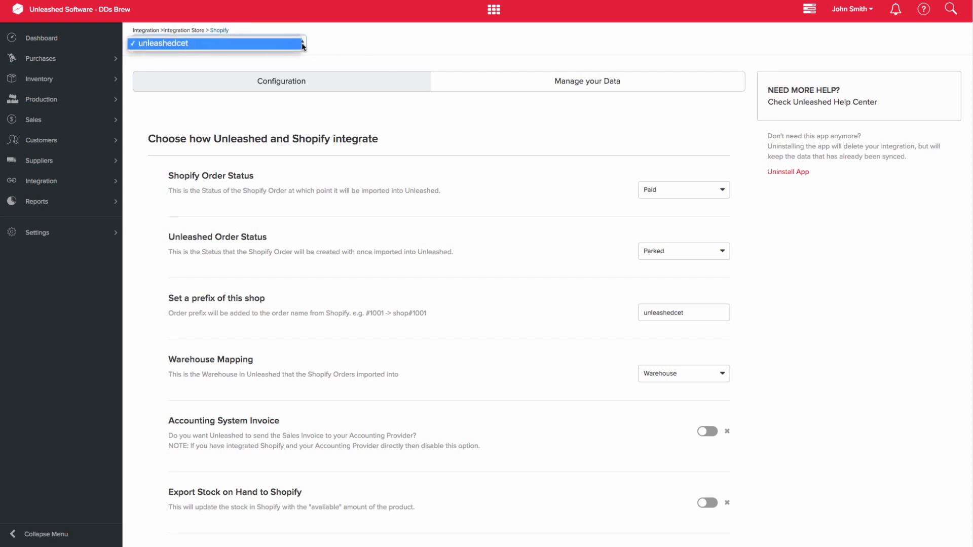
{"action": "left_click", "coordinate": [358, 43]}
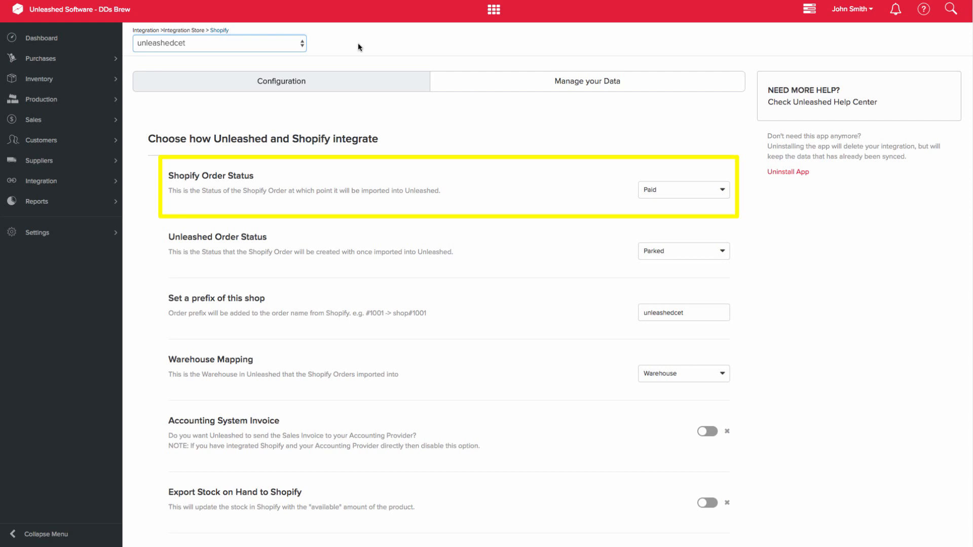
{"action": "left_click", "coordinate": [725, 187]}
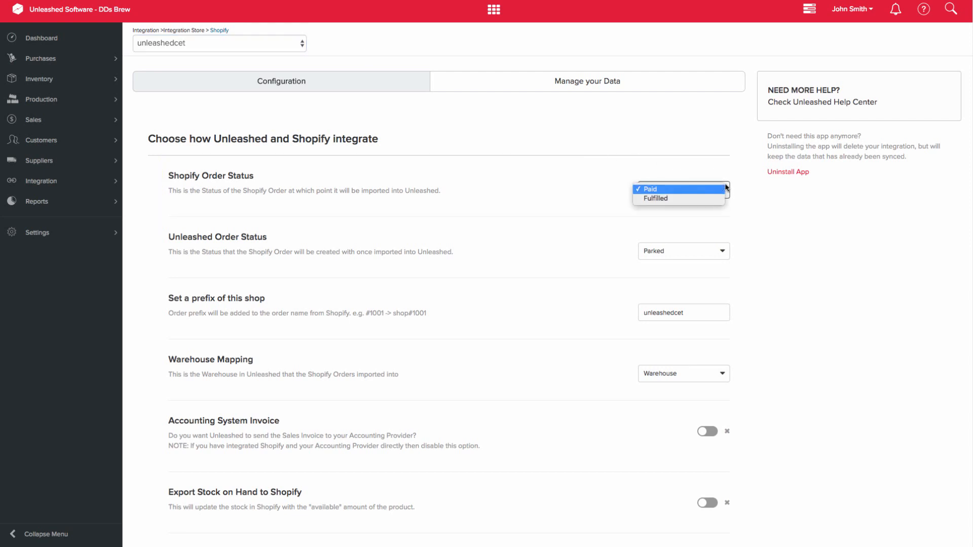
{"action": "left_click", "coordinate": [726, 187]}
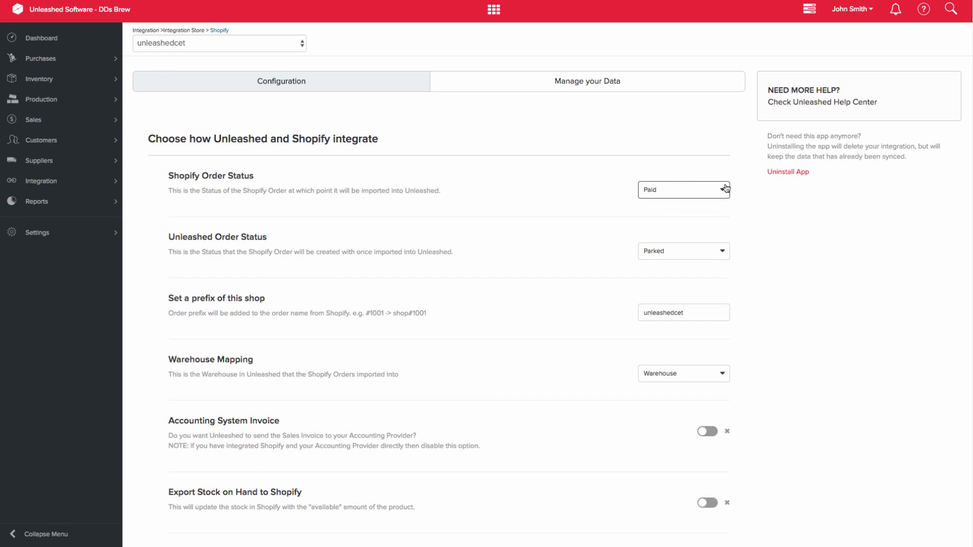
{"action": "left_click", "coordinate": [725, 254]}
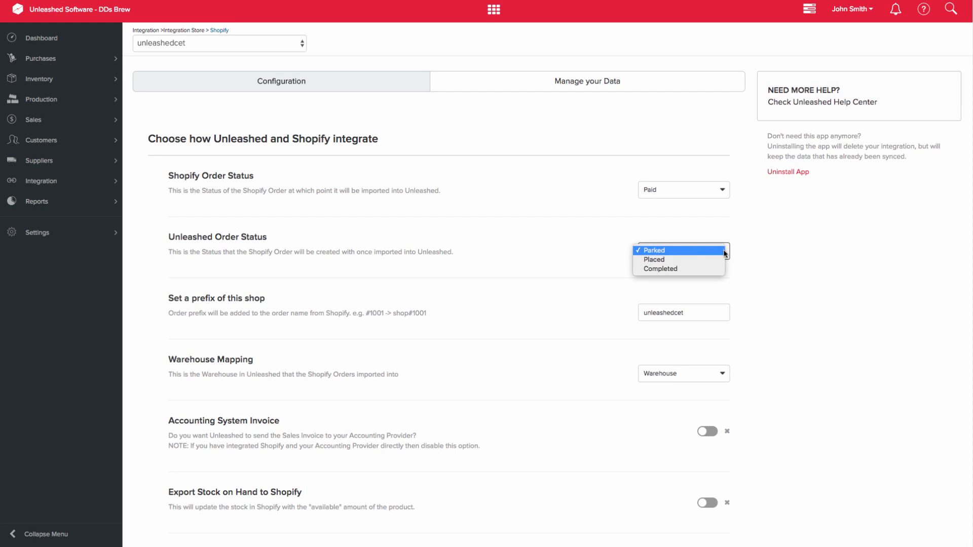
{"action": "left_click", "coordinate": [725, 254]}
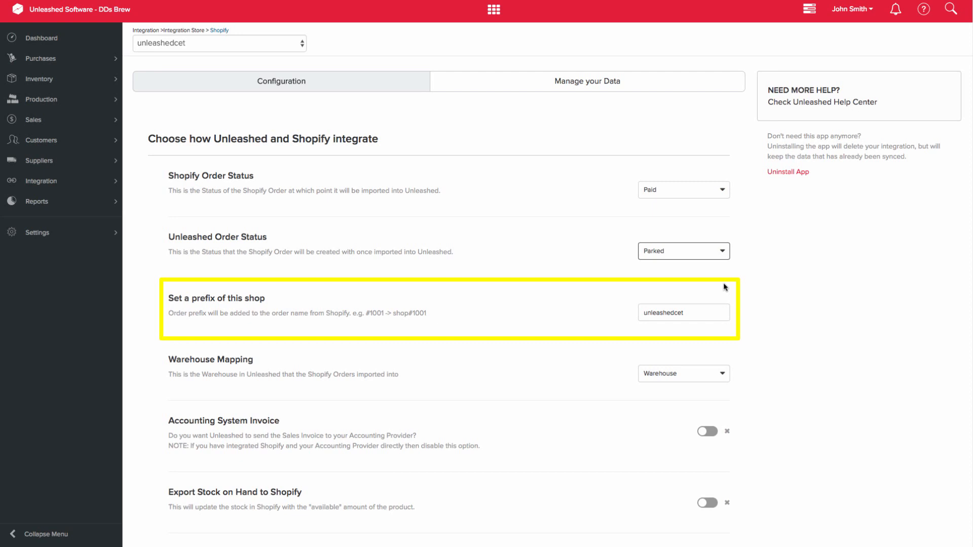
Step: Keep unleashedcet as the shop's order prefix and map its imported orders to Warehouse
{"action": "left_click_drag", "start_coordinate": [722, 312], "coordinate": [622, 313]}
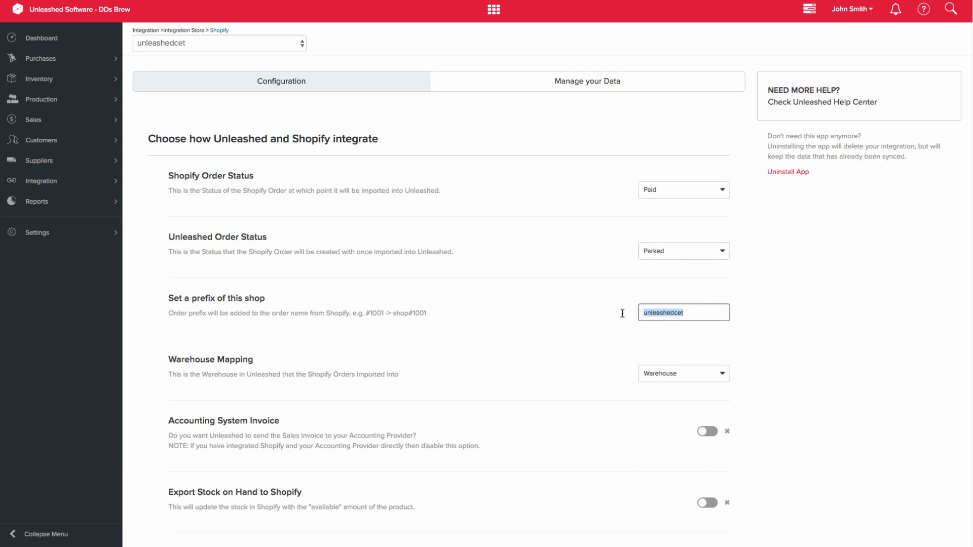
{"action": "left_click", "coordinate": [708, 314]}
{"action": "scroll", "coordinate": [766, 346], "scroll_direction": "down", "scroll_amount": 3}
{"action": "scroll", "coordinate": [767, 347], "scroll_direction": "down", "scroll_amount": 1}
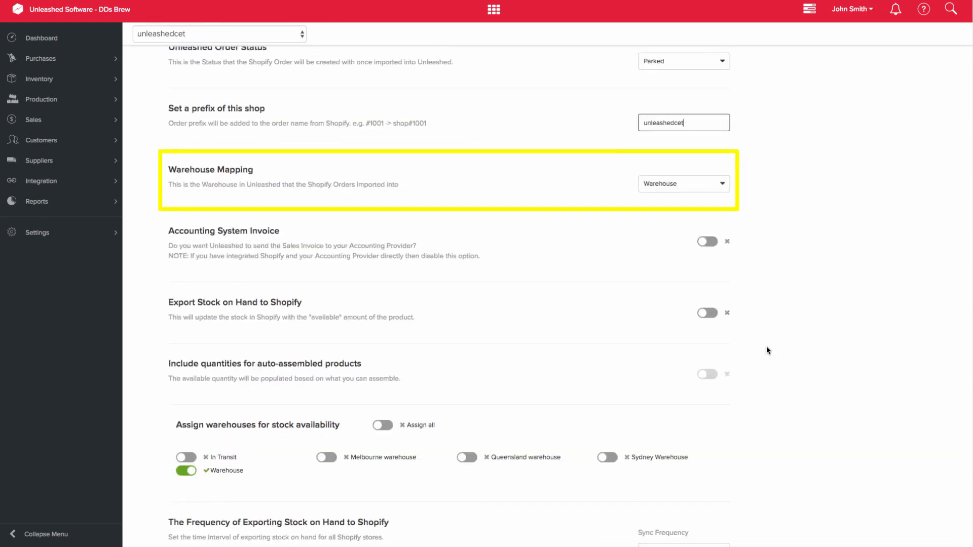
{"action": "left_click", "coordinate": [724, 186]}
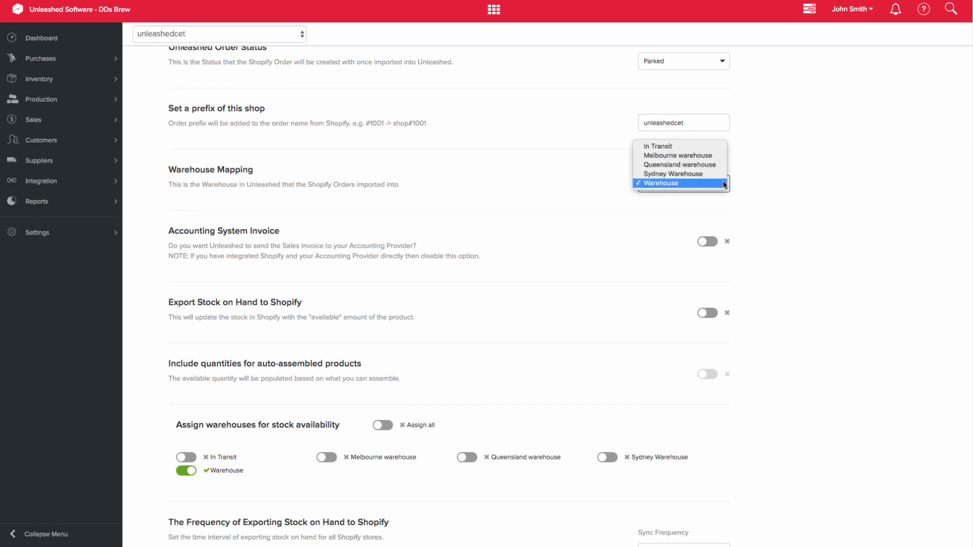
{"action": "left_click", "coordinate": [712, 186]}
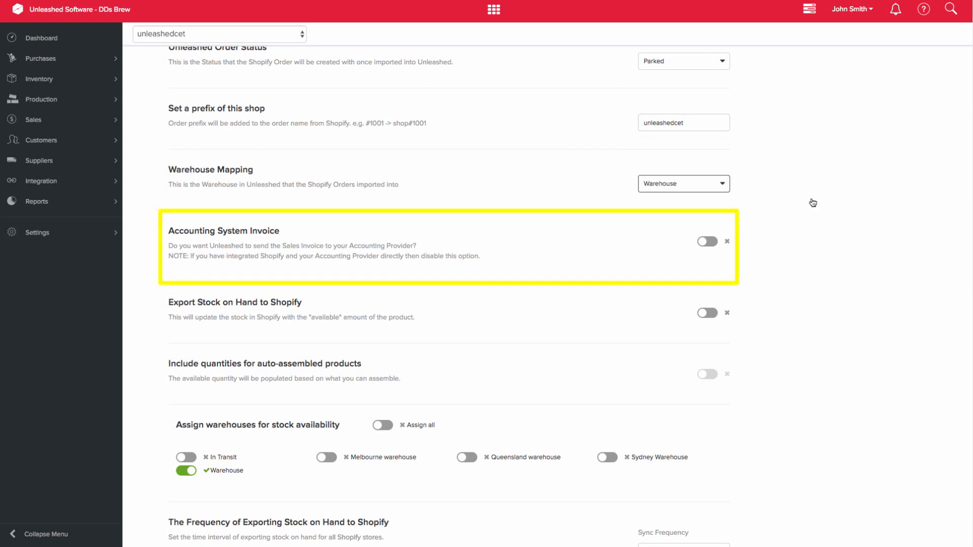
Step: Enable Export Stock on Hand to Shopify and include quantities for auto-assembled products
{"action": "left_click", "coordinate": [708, 314]}
{"action": "scroll", "coordinate": [799, 347], "scroll_direction": "down", "scroll_amount": 2}
{"action": "scroll", "coordinate": [798, 347], "scroll_direction": "down", "scroll_amount": 3}
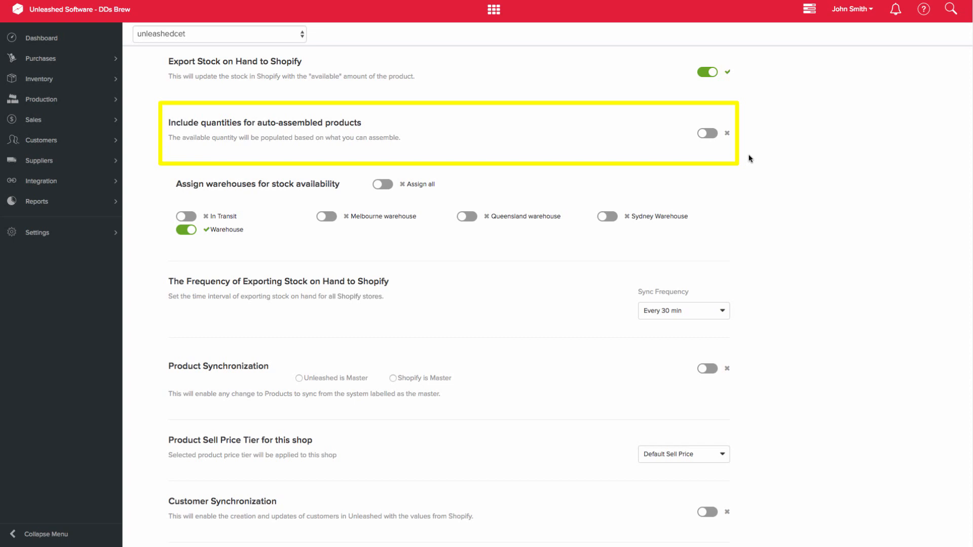
{"action": "left_click", "coordinate": [710, 133]}
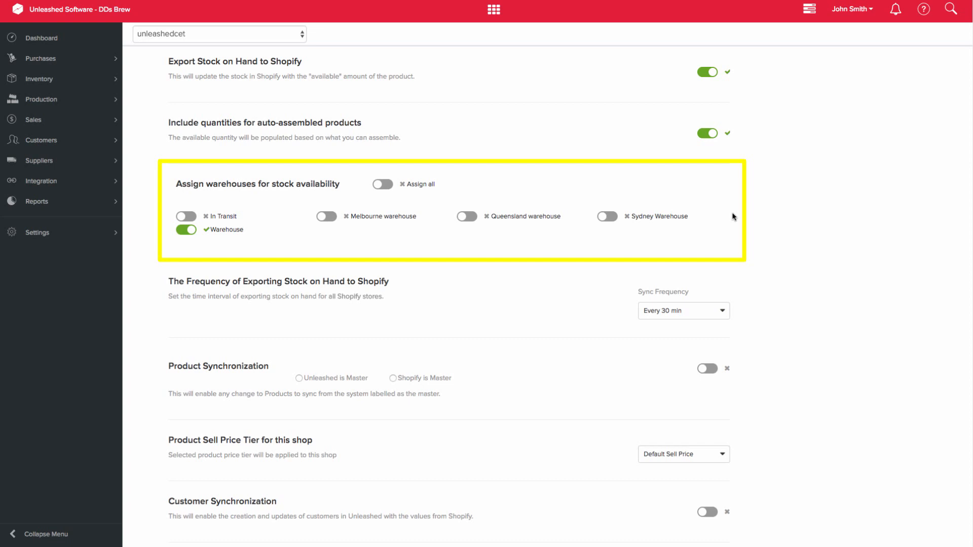
Step: Switch Assign all on and off for stock availability, then assign only Warehouse
{"action": "left_click", "coordinate": [383, 185]}
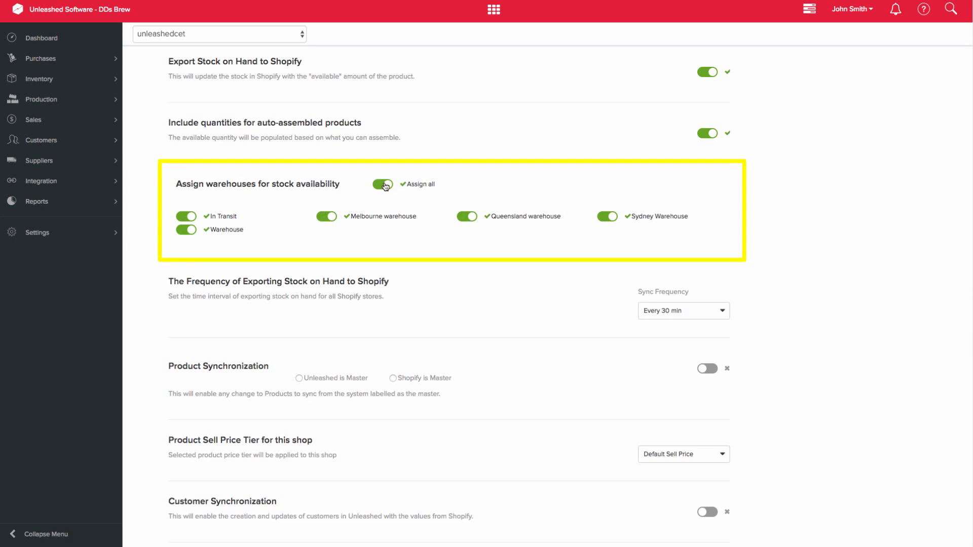
{"action": "left_click", "coordinate": [384, 185]}
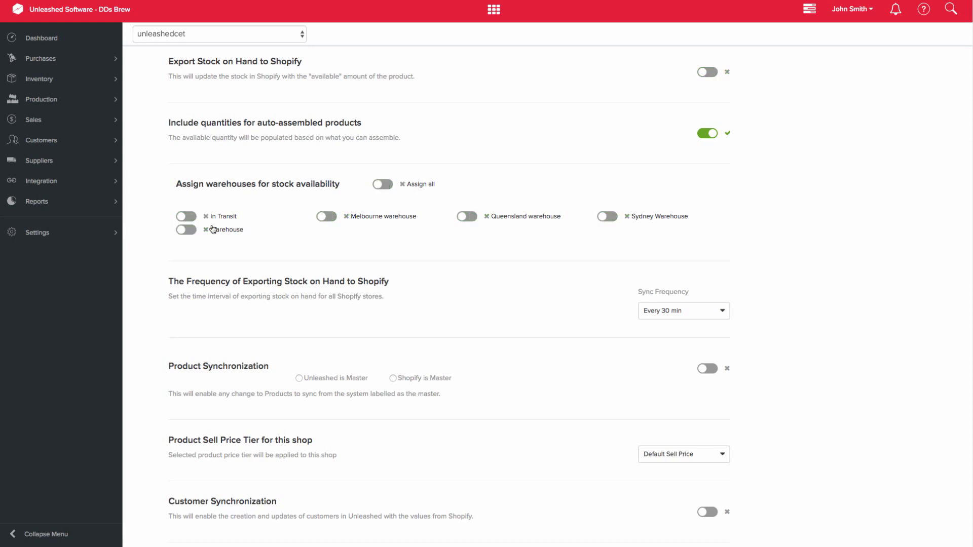
{"action": "left_click", "coordinate": [184, 231]}
Step: Choose Every 30 min as the stock export frequency and make Unleashed the master for Product Synchronization
{"action": "scroll", "coordinate": [764, 266], "scroll_direction": "down", "scroll_amount": 3}
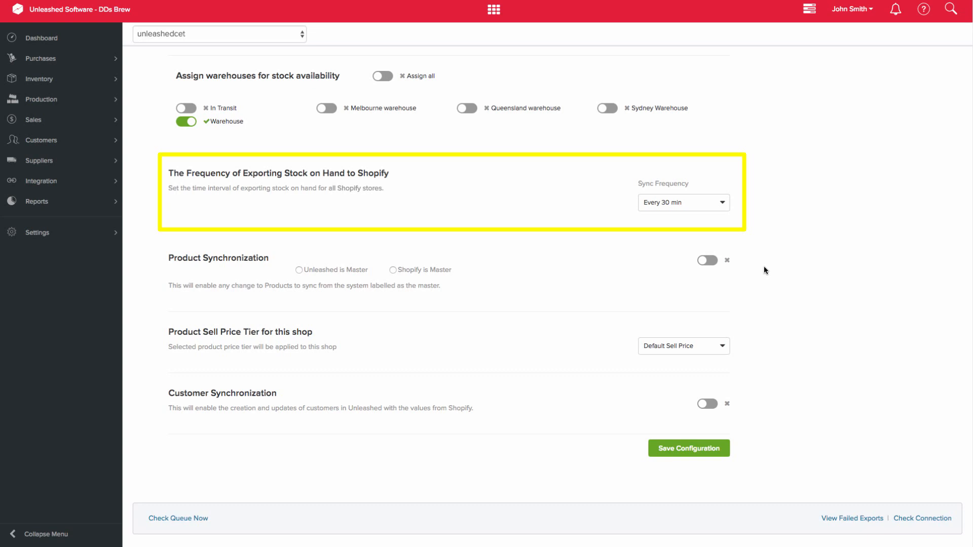
{"action": "left_click", "coordinate": [724, 202]}
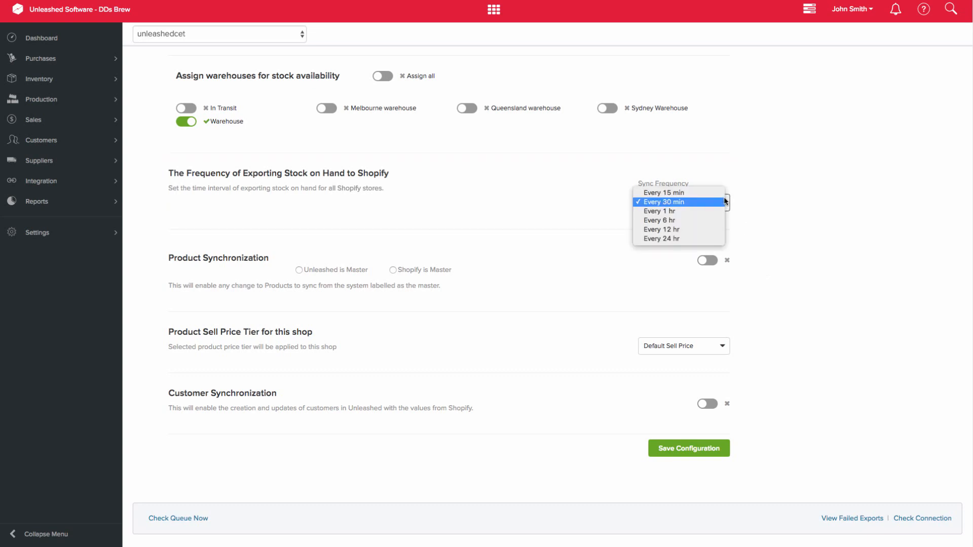
{"action": "left_click", "coordinate": [724, 201]}
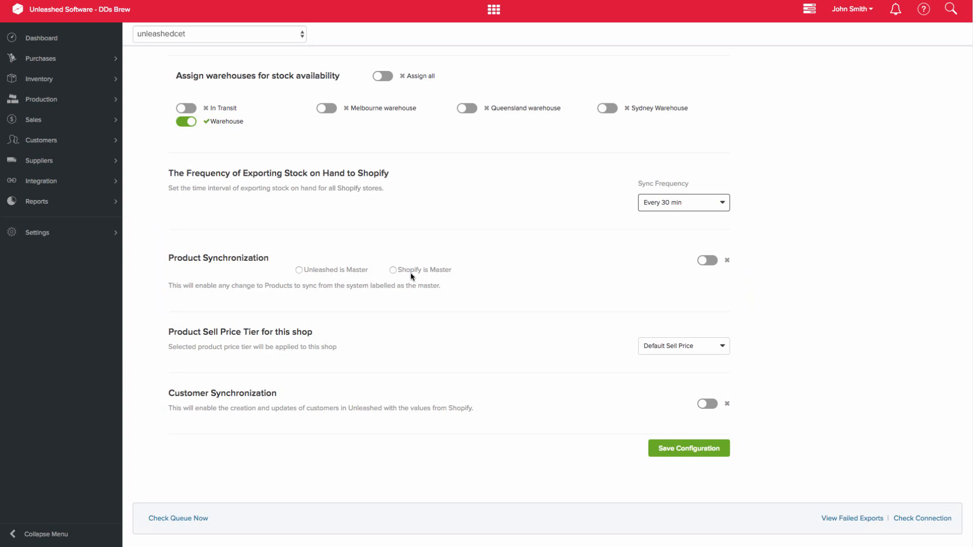
{"action": "left_click", "coordinate": [299, 270]}
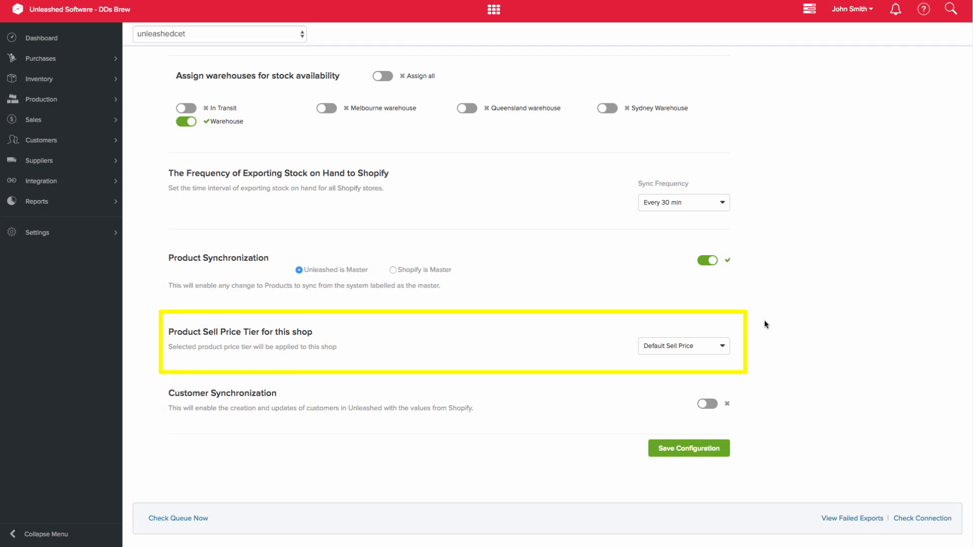
Step: Set the shop's product sell price tier to Retail and enable Customer Synchronization, saving the configuration
{"action": "left_click", "coordinate": [725, 346]}
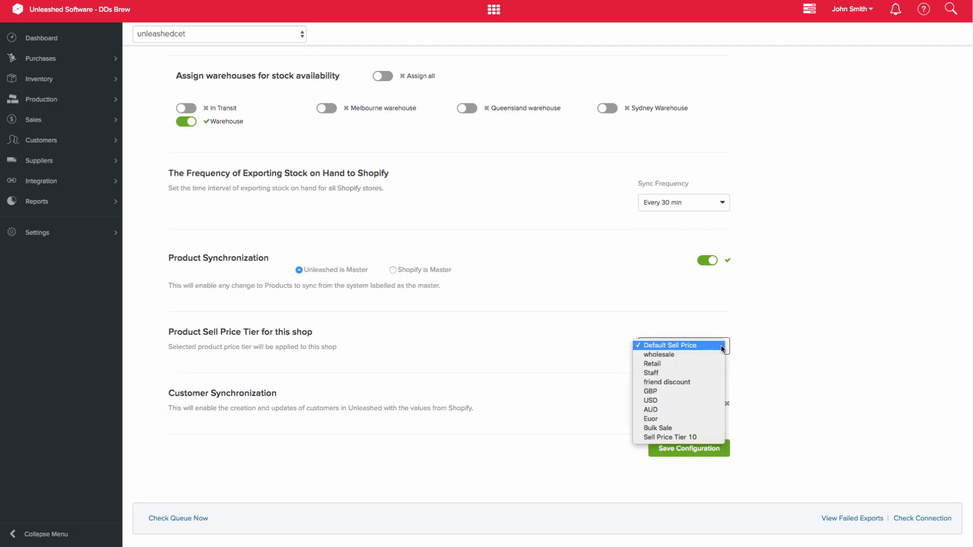
{"action": "left_click", "coordinate": [715, 363]}
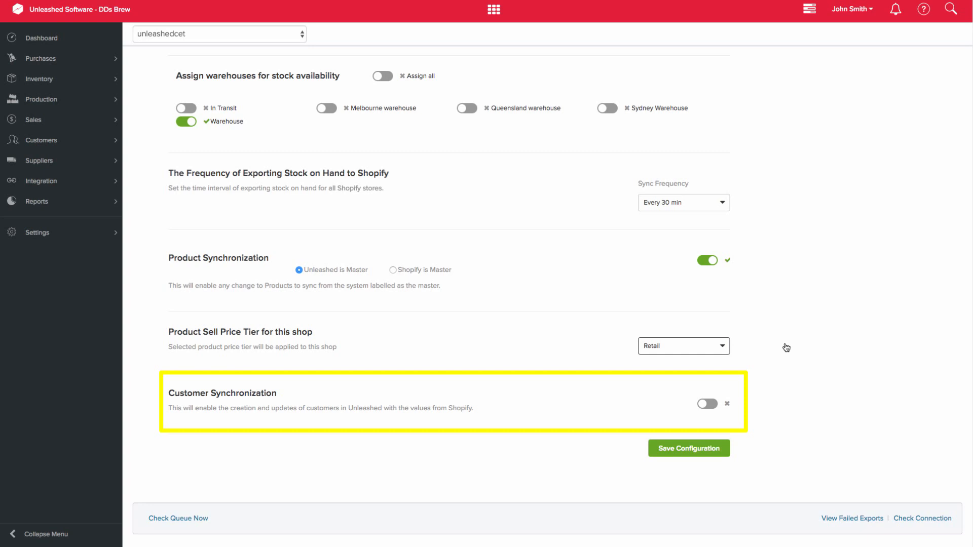
{"action": "left_click", "coordinate": [715, 406]}
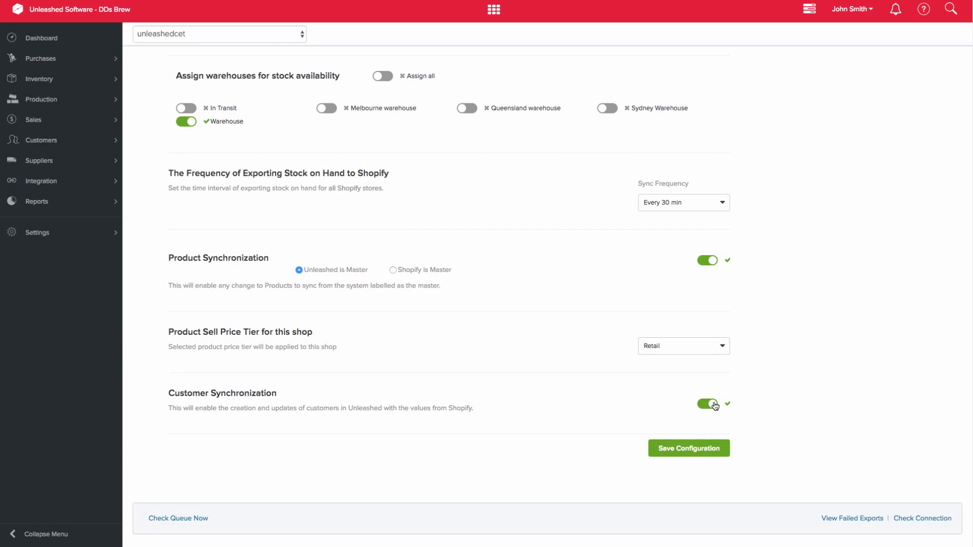
{"action": "left_click", "coordinate": [708, 449]}
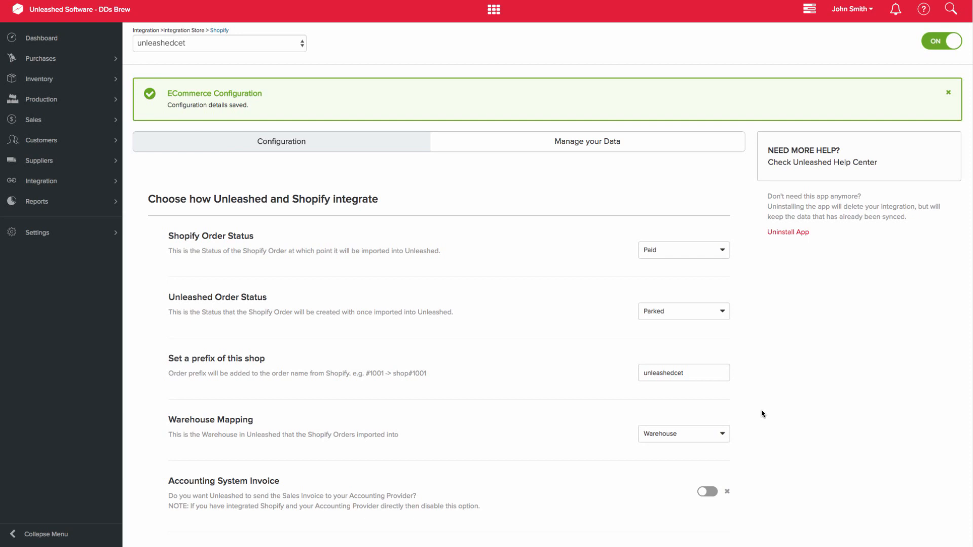
Step: Return to the Shopify integration overview and install a second shop named unleashedcet1
{"action": "left_click", "coordinate": [226, 34]}
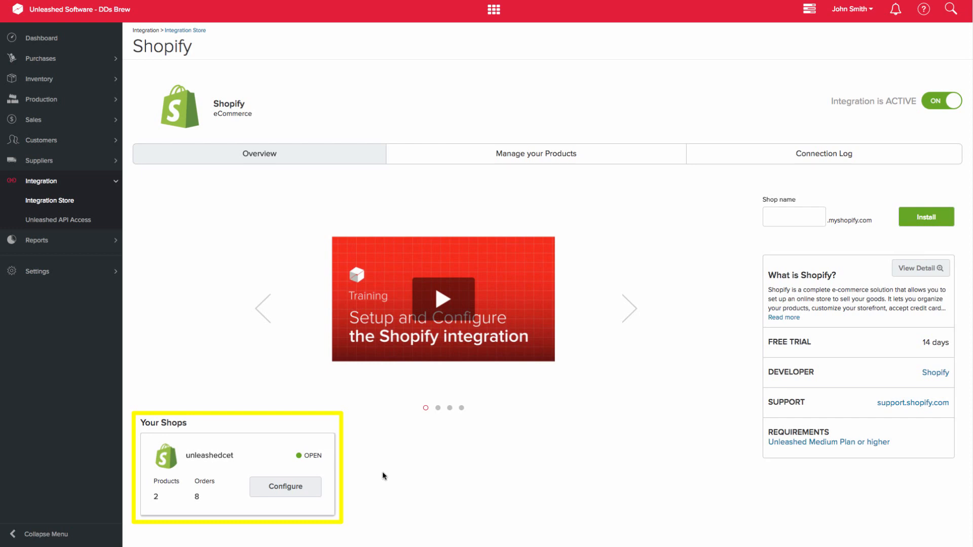
{"action": "left_click", "coordinate": [785, 217]}
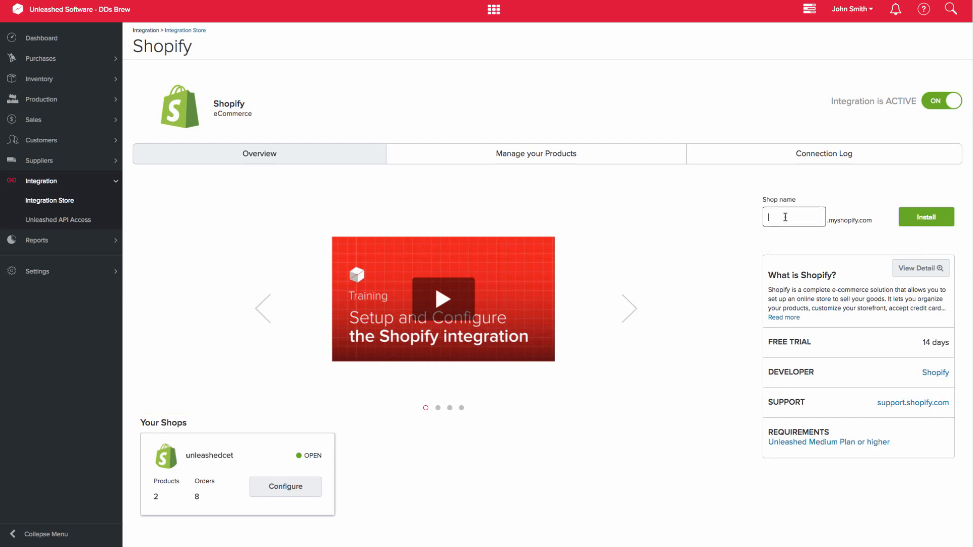
{"action": "type", "text": "unlea"}
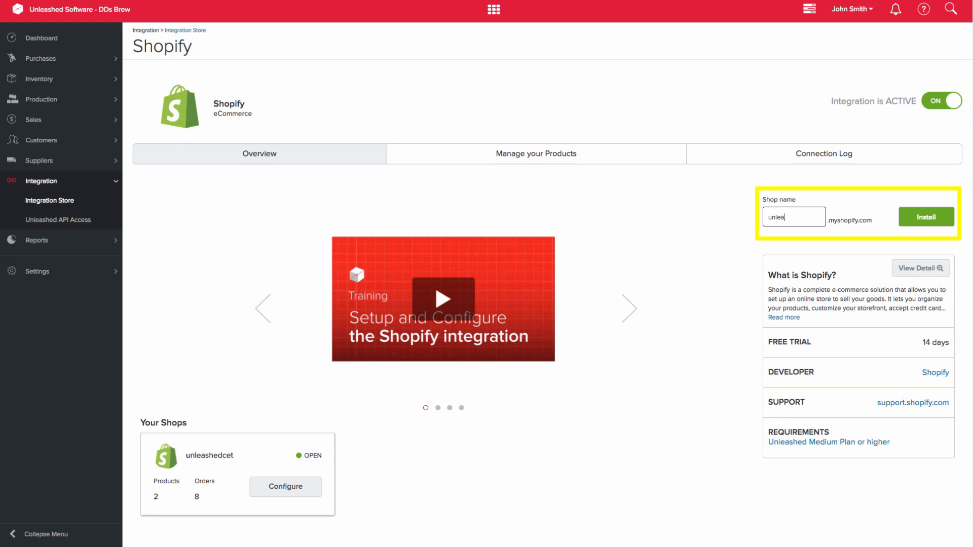
{"action": "type", "text": "shedcet1"}
{"action": "left_click", "coordinate": [928, 219]}
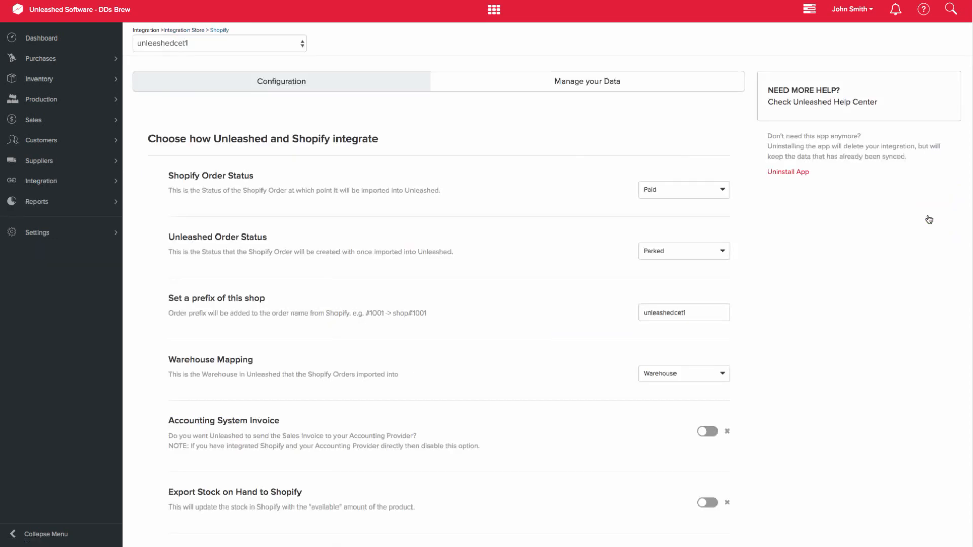
Step: Select unleashedcet1 as the shop to configure, with Shopify Order Status Paid and Unleashed Order Status Parked
{"action": "left_click", "coordinate": [302, 43]}
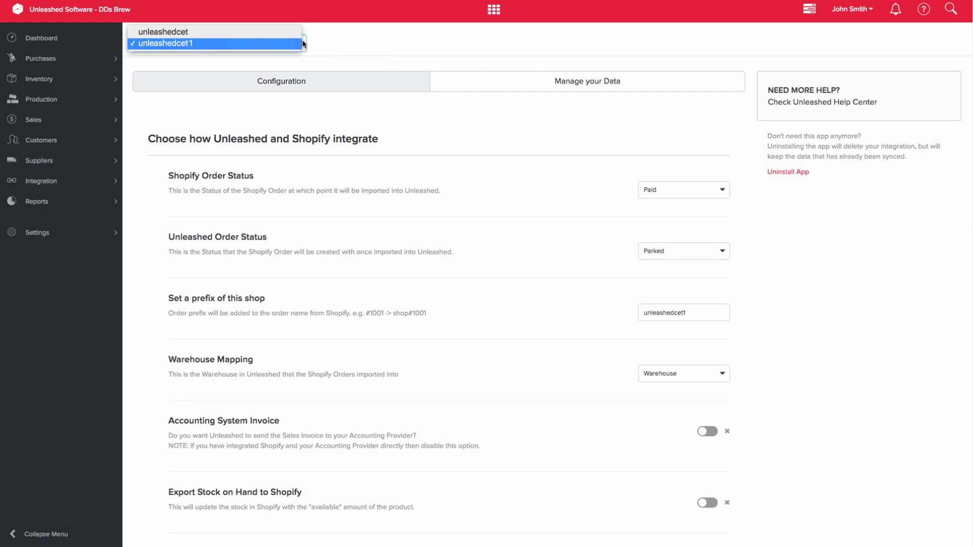
{"action": "left_click", "coordinate": [269, 46]}
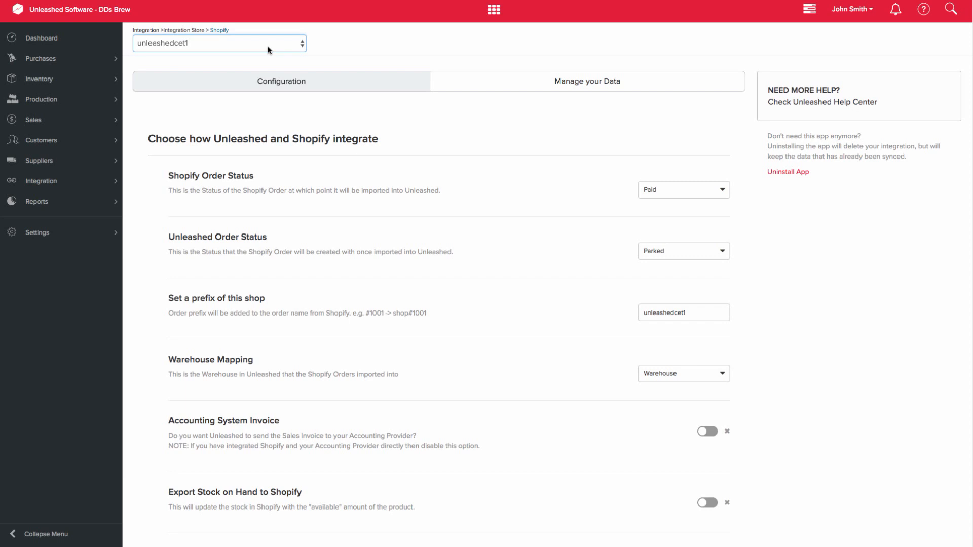
{"action": "left_click", "coordinate": [727, 190]}
{"action": "left_click", "coordinate": [723, 252]}
Step: Keep unleashedcet1 as the shop's order prefix and map its imported Shopify orders to Melbourne warehouse
{"action": "left_click_drag", "start_coordinate": [720, 312], "coordinate": [630, 311]}
{"action": "left_click", "coordinate": [711, 315]}
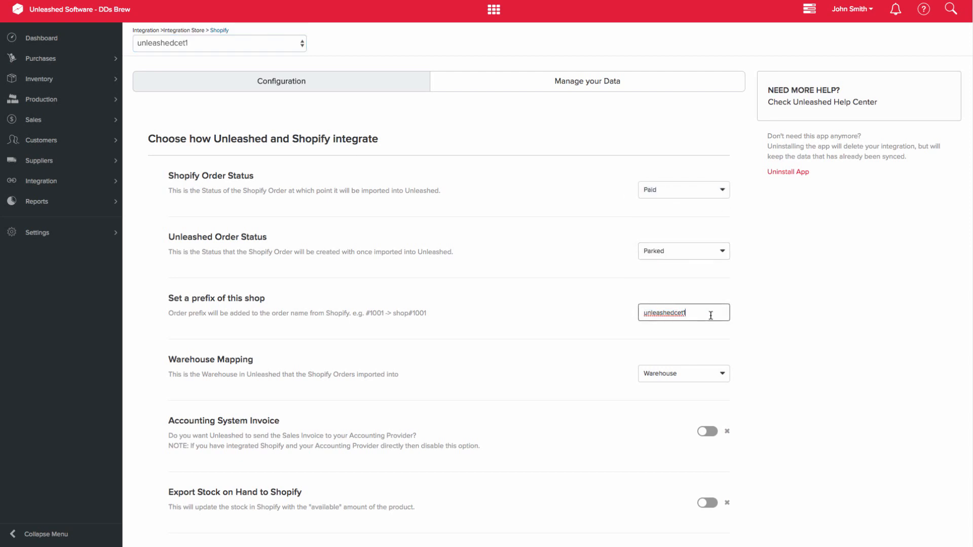
{"action": "left_click", "coordinate": [726, 373]}
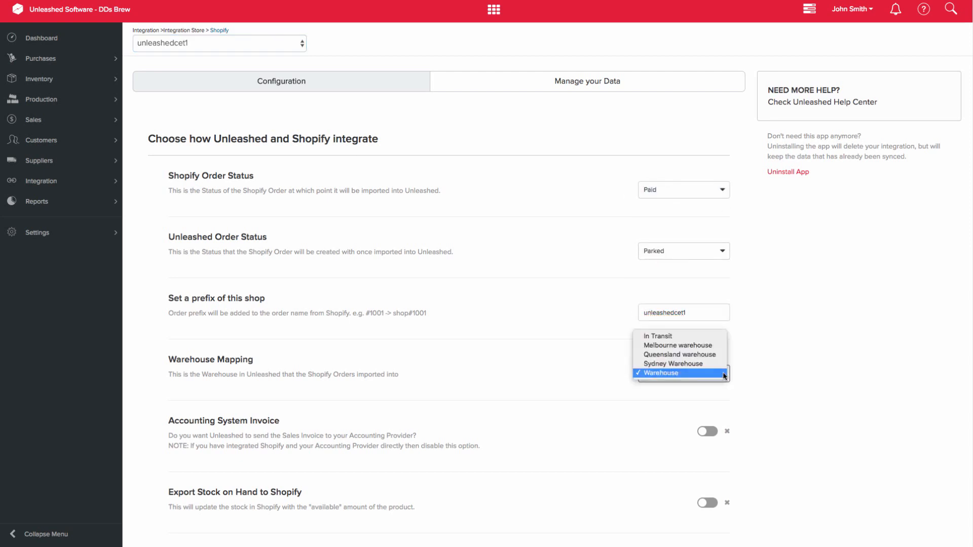
{"action": "left_click", "coordinate": [669, 344]}
Step: Enable stock on hand export including auto-assembled product quantities, with only Melbourne warehouse assigned for stock availability
{"action": "scroll", "coordinate": [834, 366], "scroll_direction": "down", "scroll_amount": 5}
{"action": "left_click", "coordinate": [709, 180]}
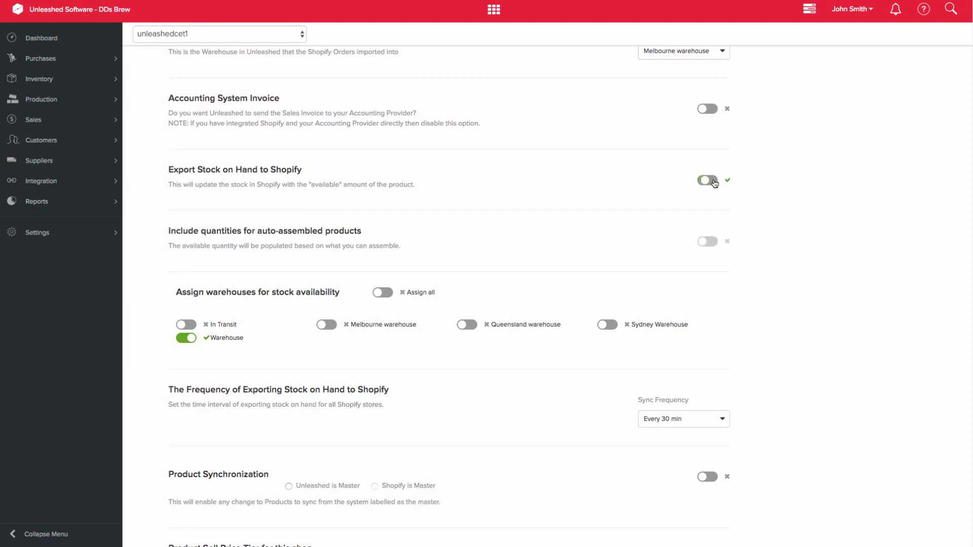
{"action": "left_click", "coordinate": [712, 244]}
{"action": "left_click", "coordinate": [327, 325]}
{"action": "left_click", "coordinate": [186, 338]}
Step: Keep the stock export frequency at Every 30 min and enable Product Synchronization with Unleashed as master
{"action": "scroll", "coordinate": [781, 329], "scroll_direction": "down", "scroll_amount": 1}
{"action": "scroll", "coordinate": [780, 325], "scroll_direction": "down", "scroll_amount": 3}
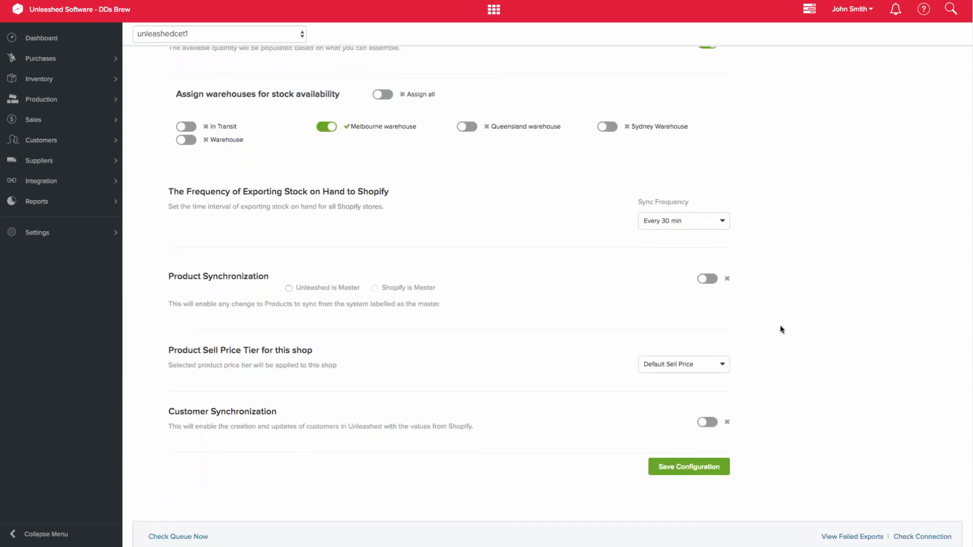
{"action": "left_click", "coordinate": [713, 221]}
{"action": "left_click", "coordinate": [713, 220]}
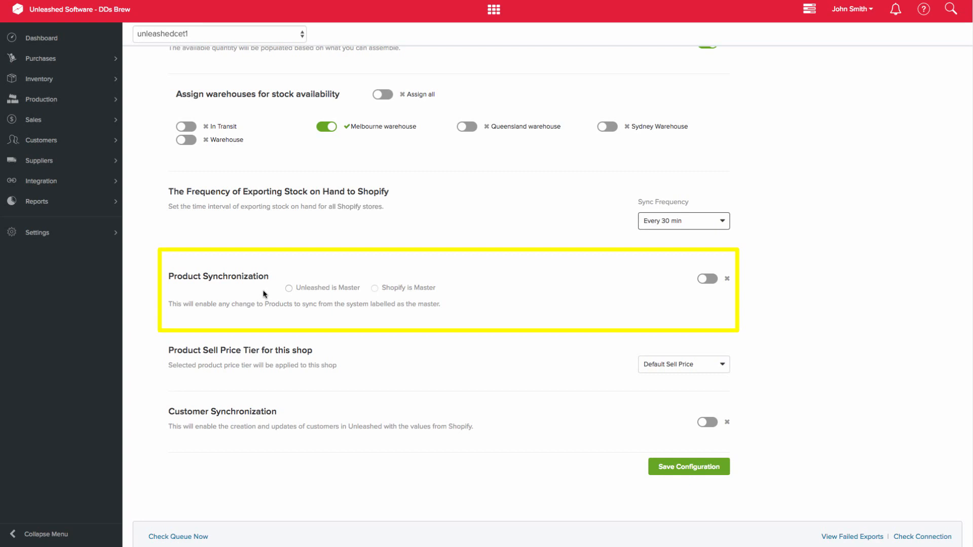
{"action": "left_click", "coordinate": [288, 288]}
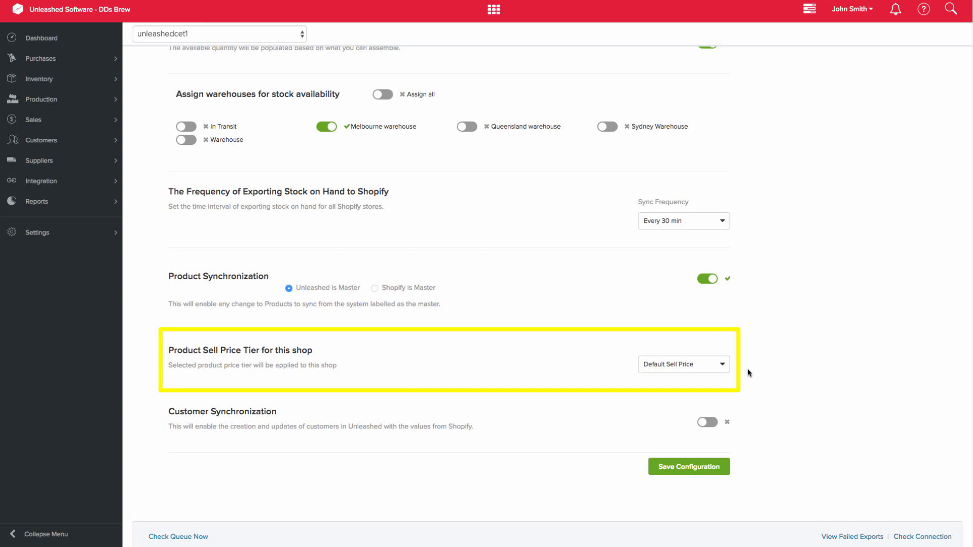
Step: Set the shop's product sell price tier to wholesale and enable Customer Synchronization, saving the configuration
{"action": "left_click", "coordinate": [715, 365]}
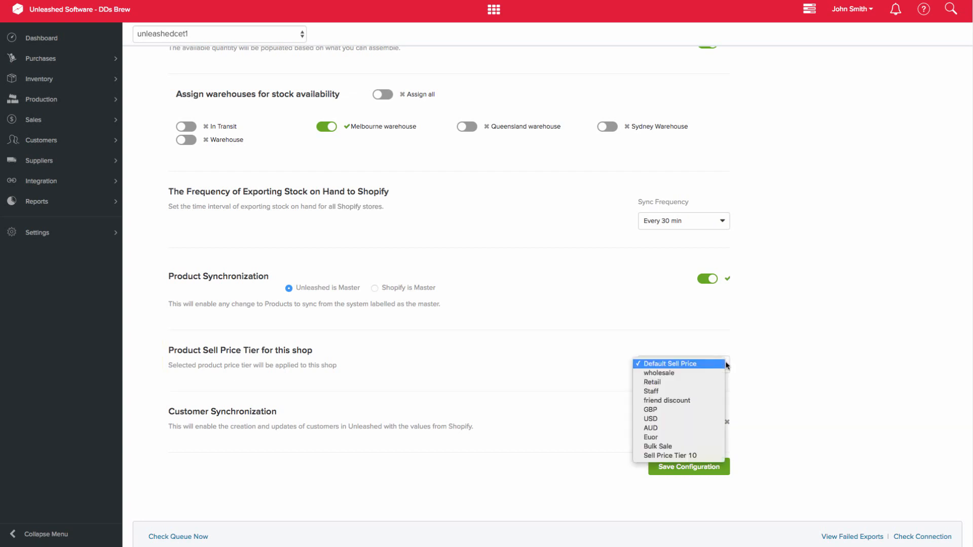
{"action": "left_click", "coordinate": [713, 373]}
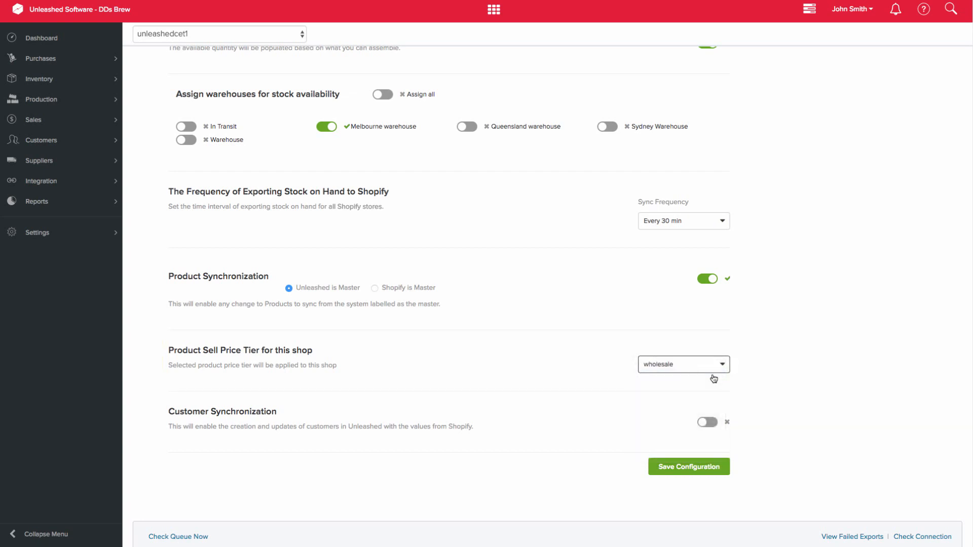
{"action": "left_click", "coordinate": [715, 426]}
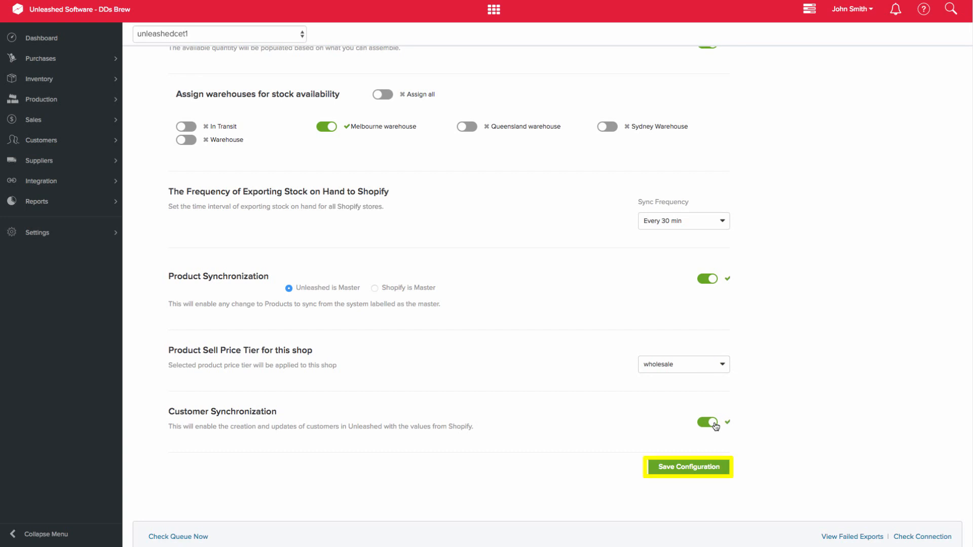
{"action": "left_click", "coordinate": [709, 474]}
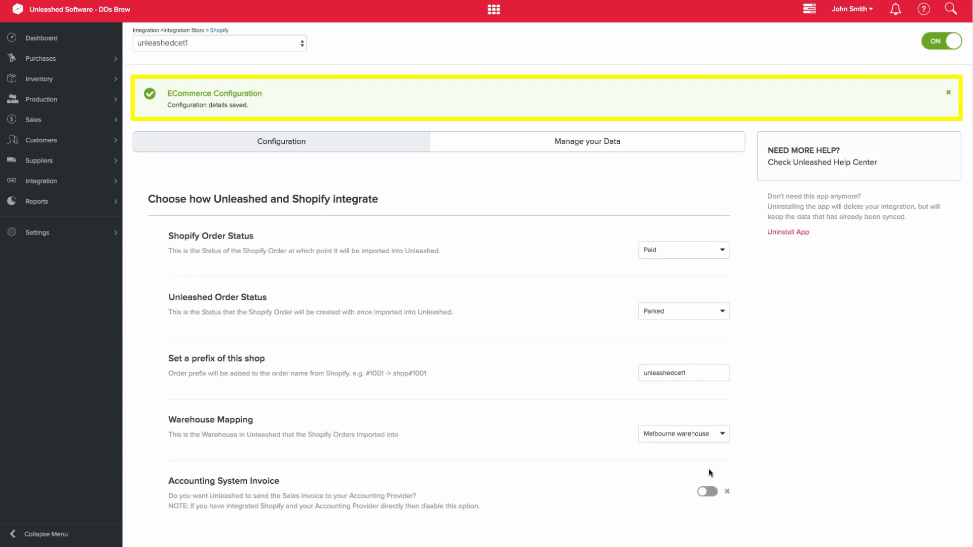
Step: Return to the Shopify integration overview and open the product management list for both shops
{"action": "left_click", "coordinate": [221, 32]}
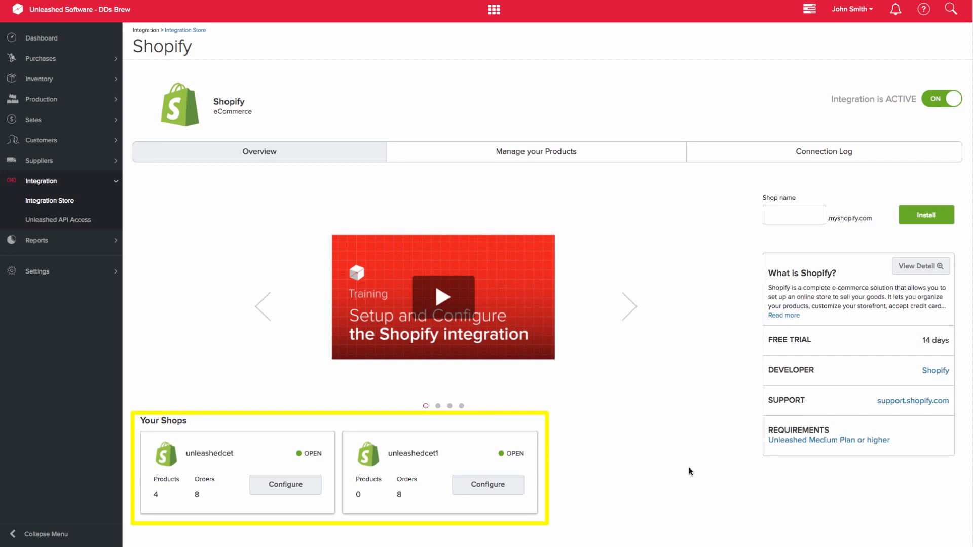
{"action": "scroll", "coordinate": [689, 468], "scroll_direction": "down", "scroll_amount": 1}
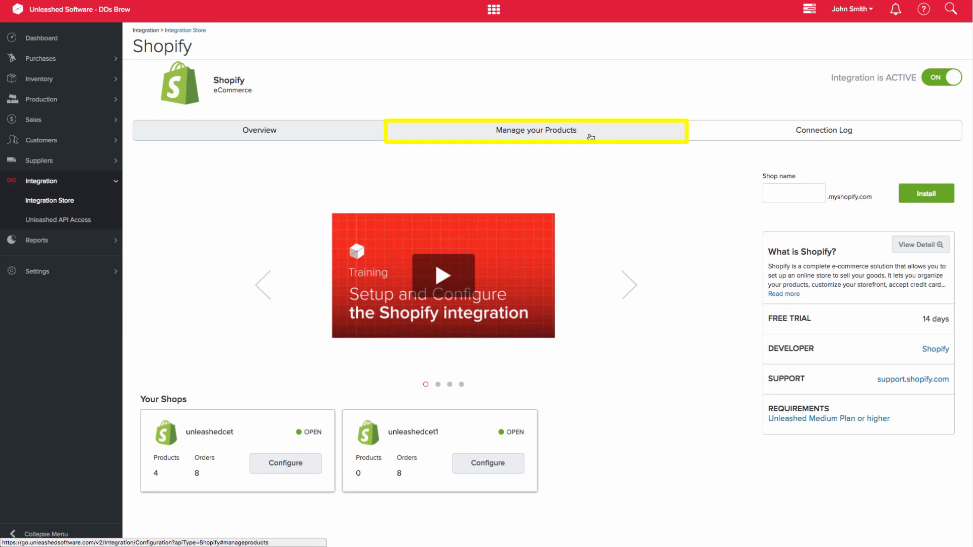
{"action": "left_click", "coordinate": [591, 137]}
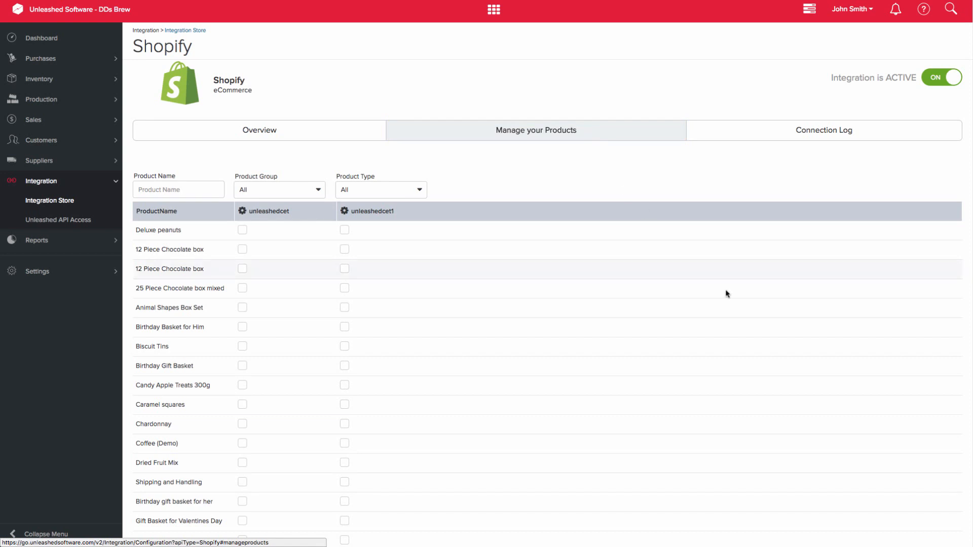
Step: Assign Deluxe peanuts to both shops, 12 and 25 Piece Chocolate boxes to unleashedcet, and Animal Shapes Box Set, Birthday Basket for Him and Biscuit Tins to unleashedcet1
{"action": "scroll", "coordinate": [743, 317], "scroll_direction": "down", "scroll_amount": 3}
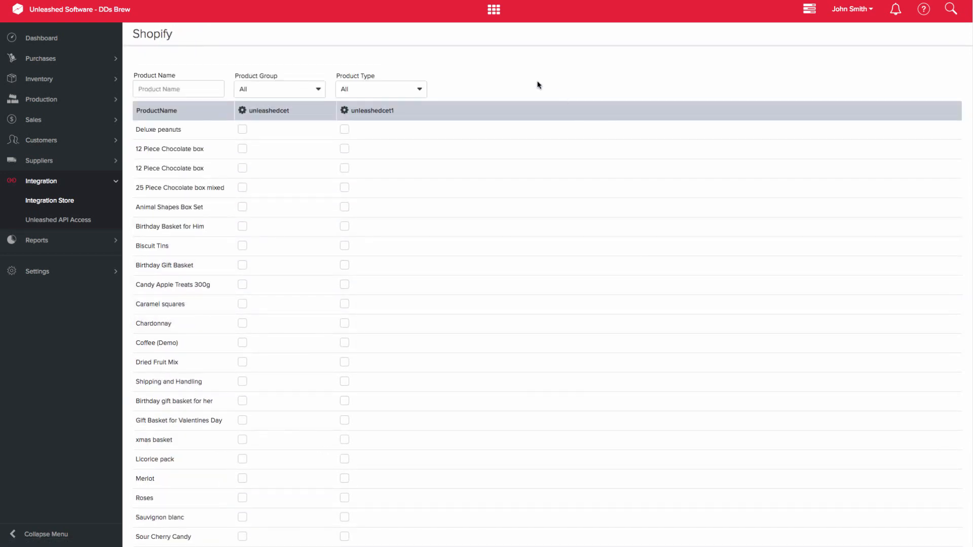
{"action": "left_click", "coordinate": [242, 130]}
{"action": "left_click", "coordinate": [345, 130]}
{"action": "left_click", "coordinate": [242, 149]}
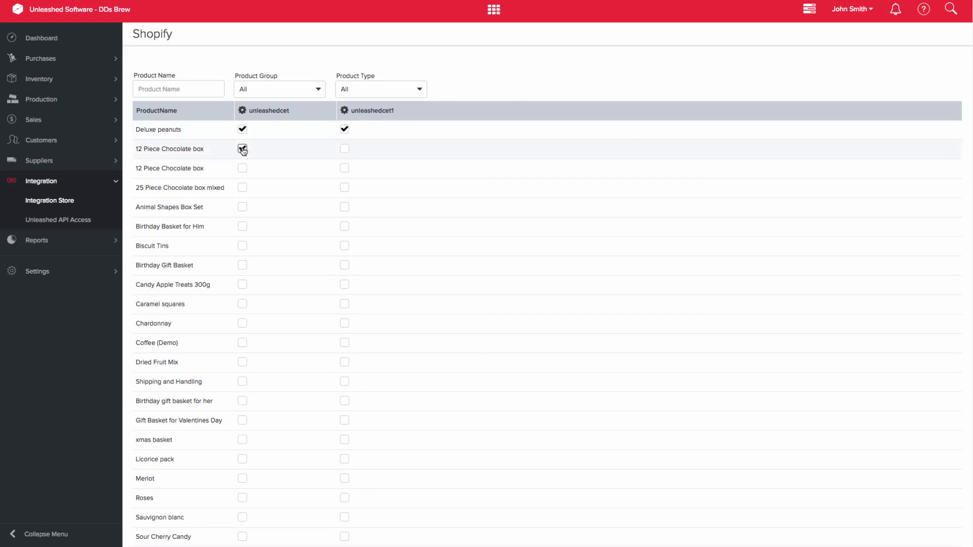
{"action": "left_click", "coordinate": [242, 187]}
{"action": "left_click", "coordinate": [344, 207]}
{"action": "left_click", "coordinate": [345, 226]}
{"action": "left_click", "coordinate": [344, 246]}
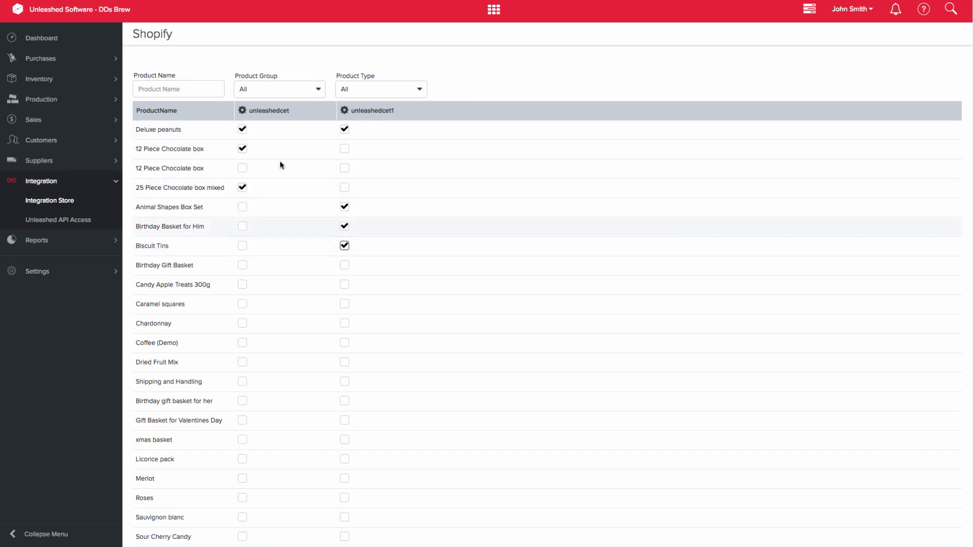
Step: Select all products in the unfiltered list for the shop unleashedcet
{"action": "left_click", "coordinate": [243, 111]}
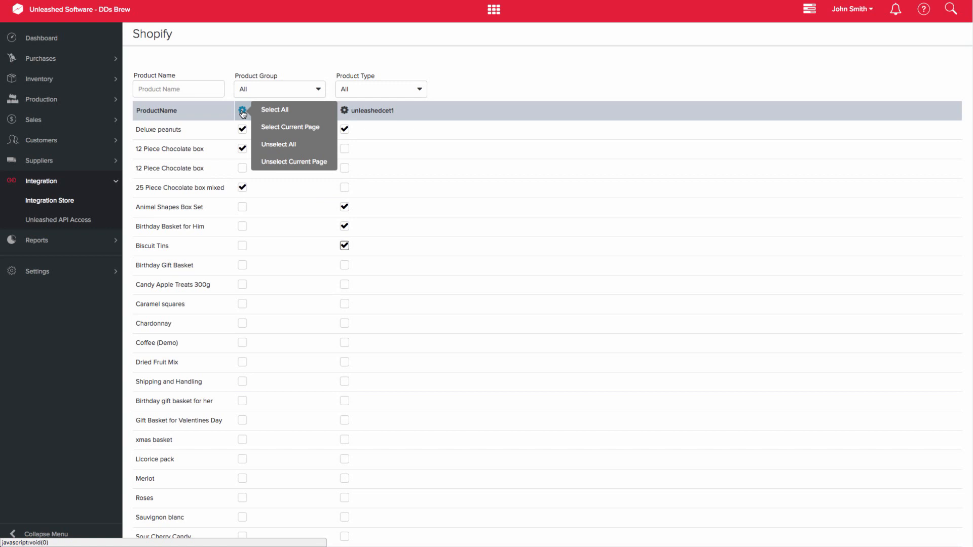
{"action": "left_click", "coordinate": [271, 109]}
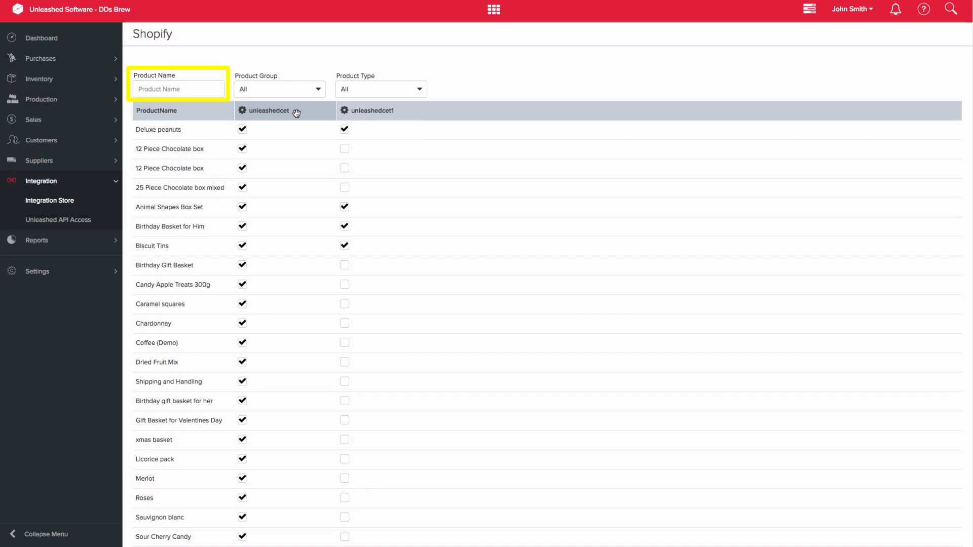
Step: Filter the product list to the Chocolates product group, keeping the product type at All
{"action": "left_click", "coordinate": [318, 89]}
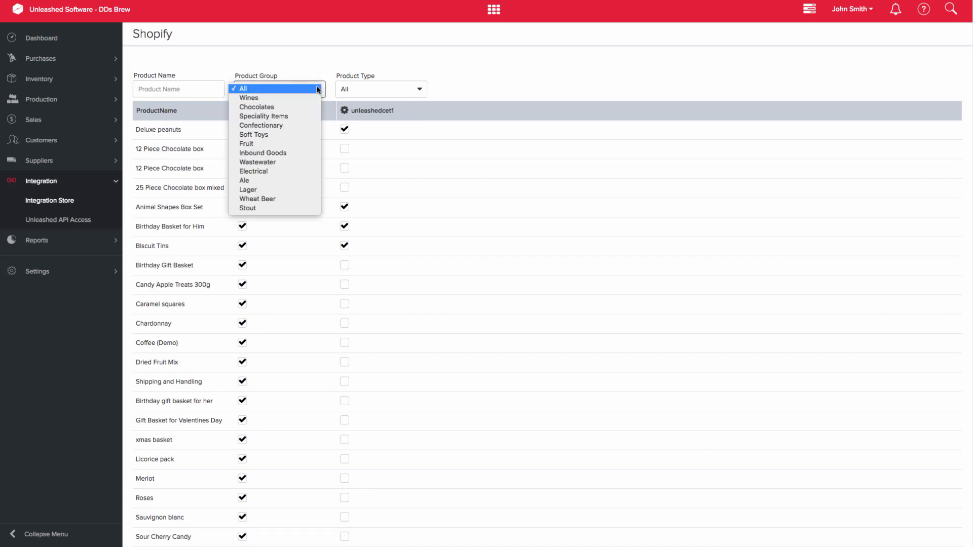
{"action": "left_click", "coordinate": [305, 106]}
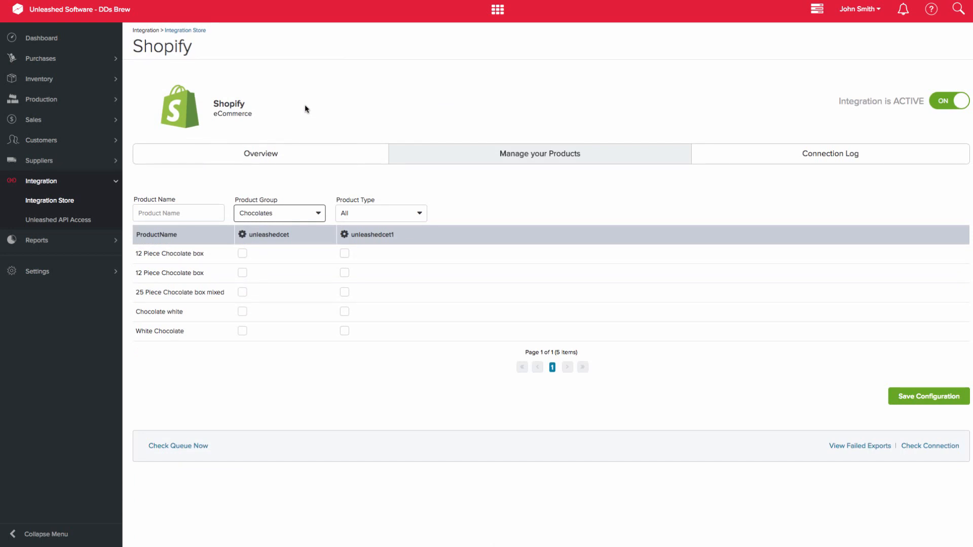
{"action": "left_click", "coordinate": [420, 215]}
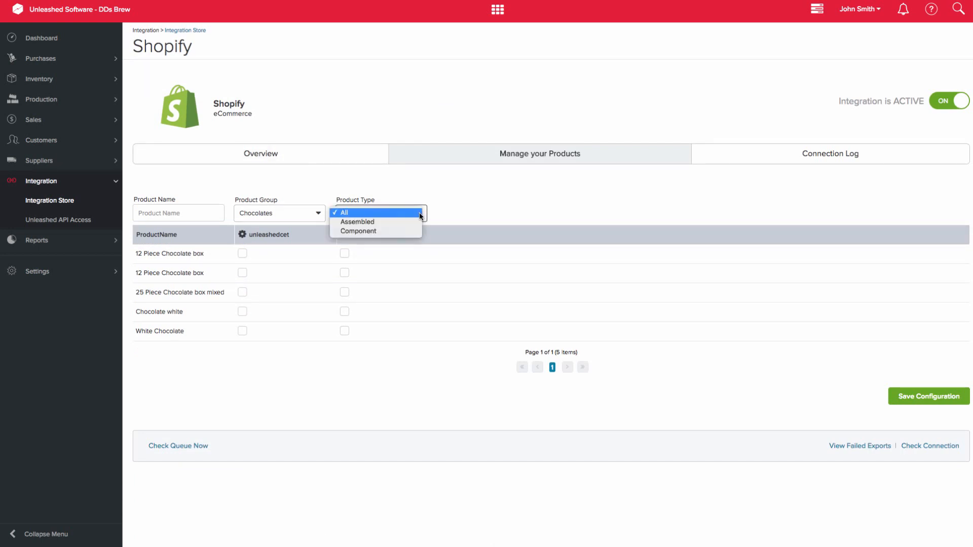
{"action": "left_click", "coordinate": [477, 211]}
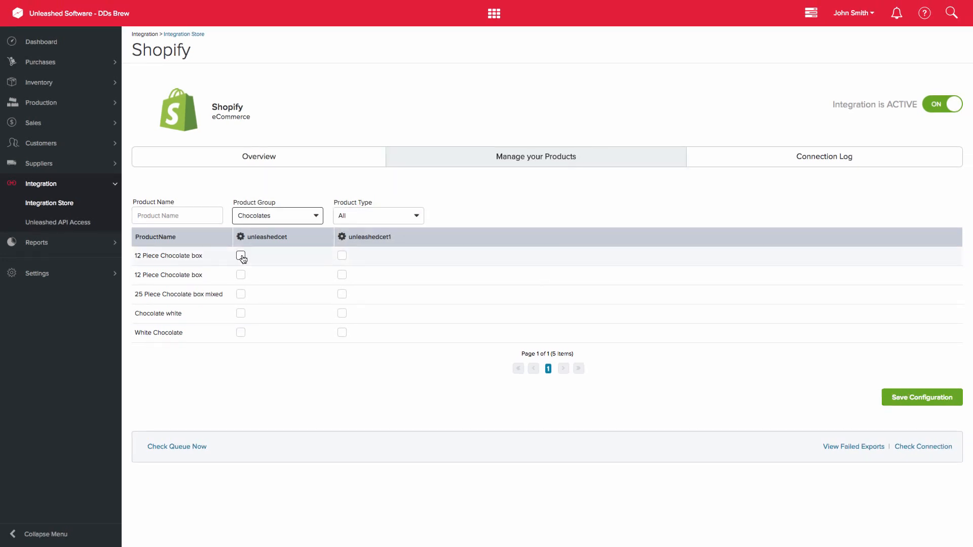
Step: Select all chocolate products for both unleashedcet and unleashedcet1, and save the configuration
{"action": "left_click", "coordinate": [242, 234]}
{"action": "left_click", "coordinate": [272, 236]}
{"action": "left_click", "coordinate": [344, 235]}
{"action": "left_click", "coordinate": [374, 237]}
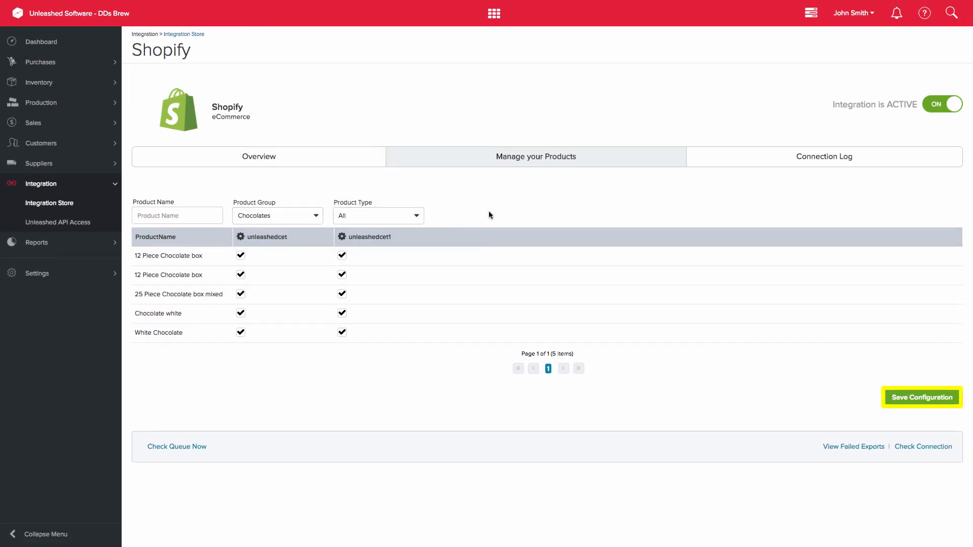
{"action": "left_click", "coordinate": [923, 398]}
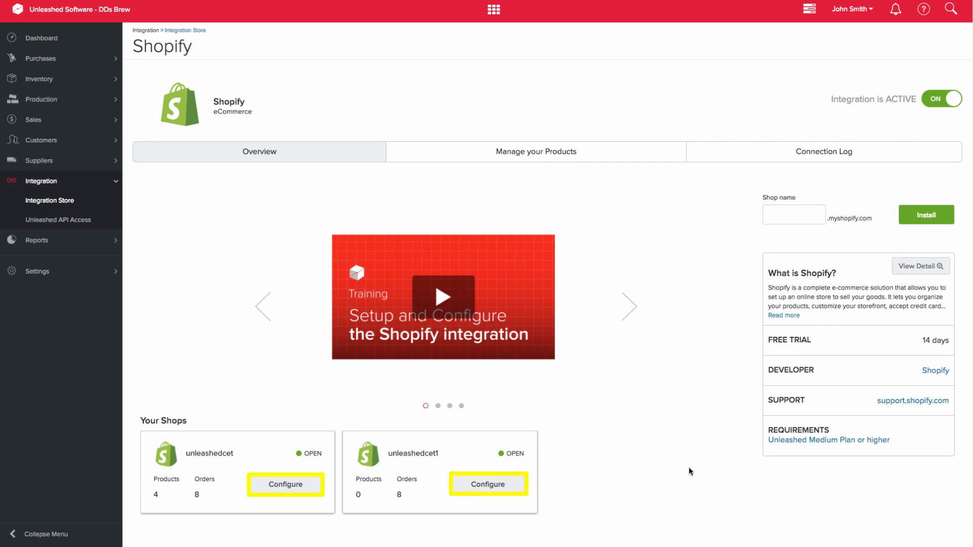
Step: Open the configuration of unleashedcet and examine its manual data sync options, including Import Missing Orders
{"action": "left_click", "coordinate": [312, 487]}
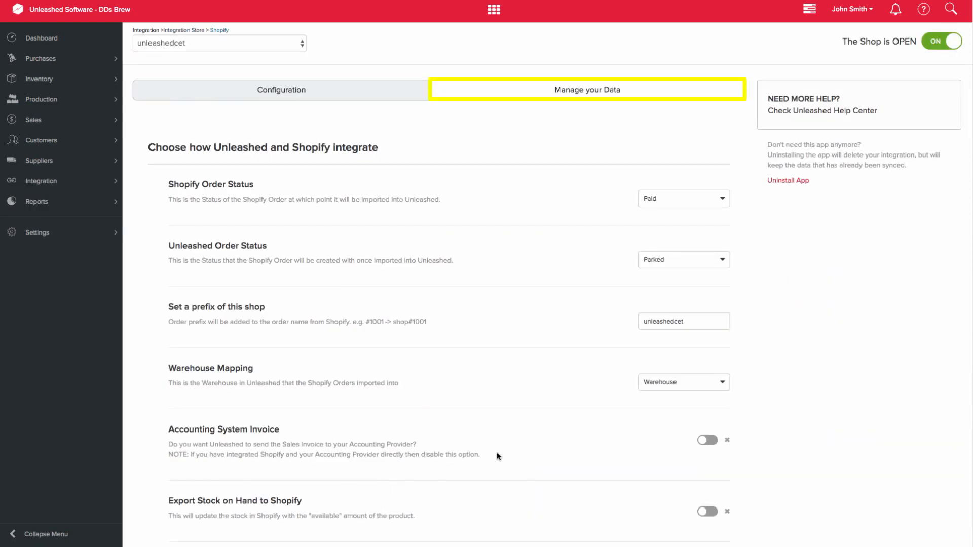
{"action": "left_click", "coordinate": [654, 96]}
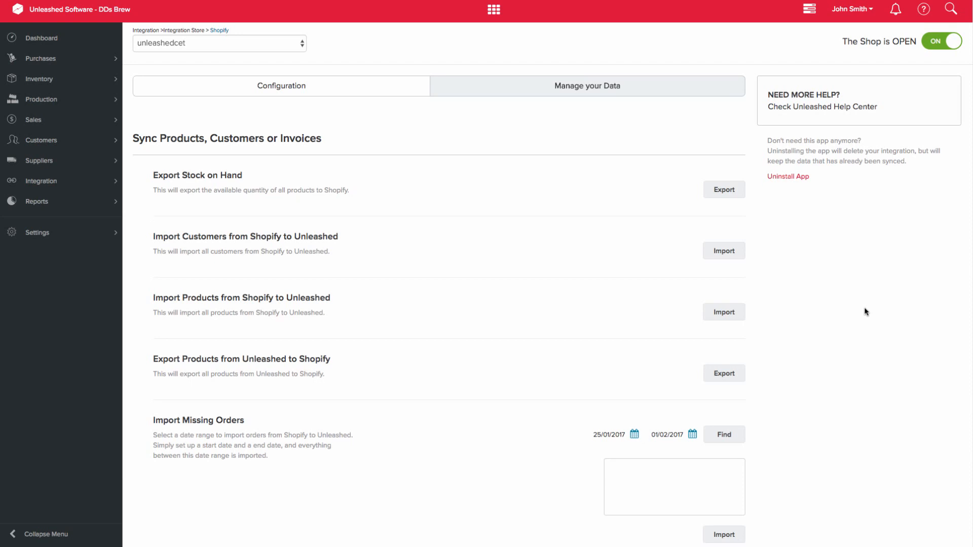
{"action": "scroll", "coordinate": [866, 312], "scroll_direction": "down", "scroll_amount": 1}
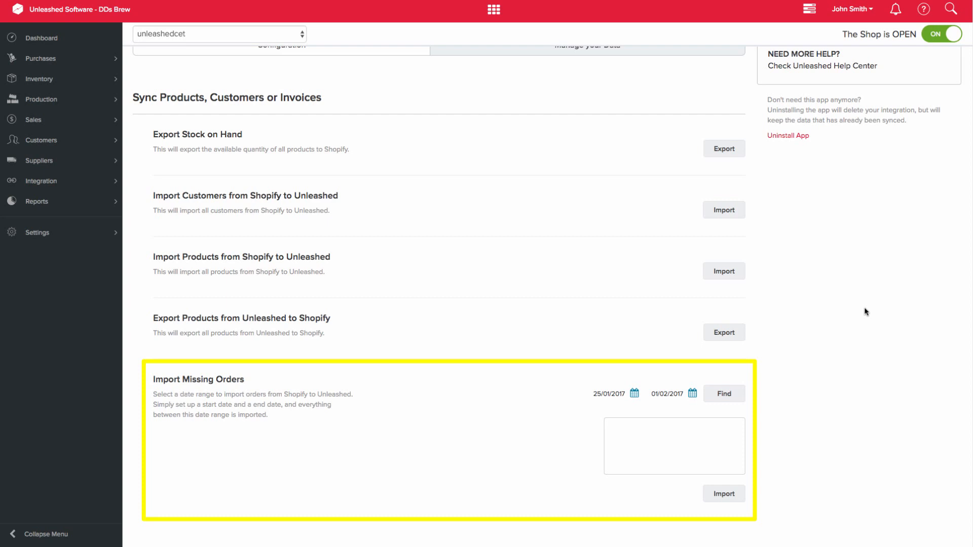
{"action": "scroll", "coordinate": [865, 312], "scroll_direction": "up", "scroll_amount": 1}
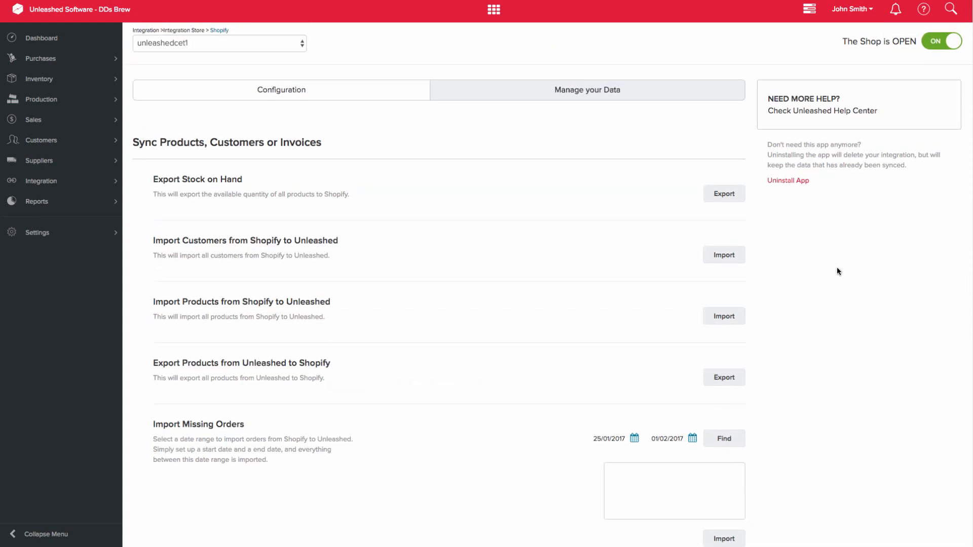